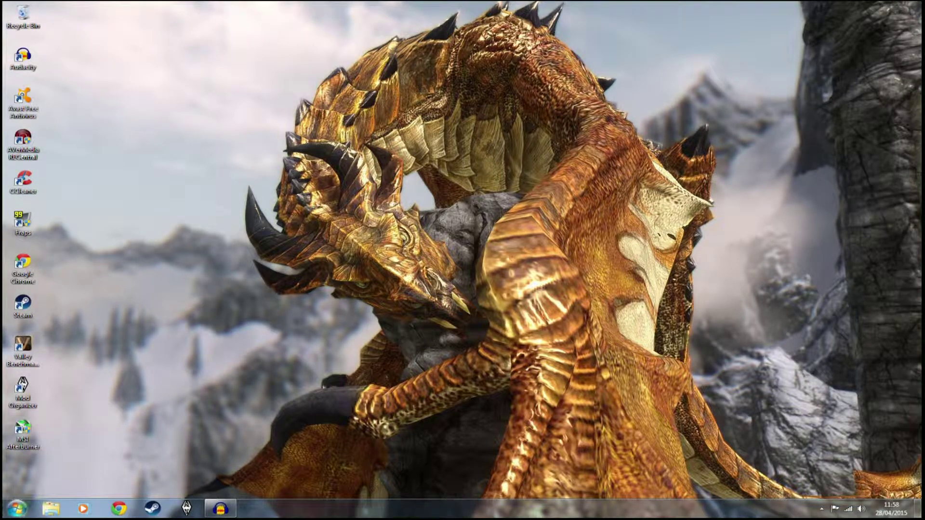
Open the computer's management console, maximize it, and show Disk Management
click(17, 508)
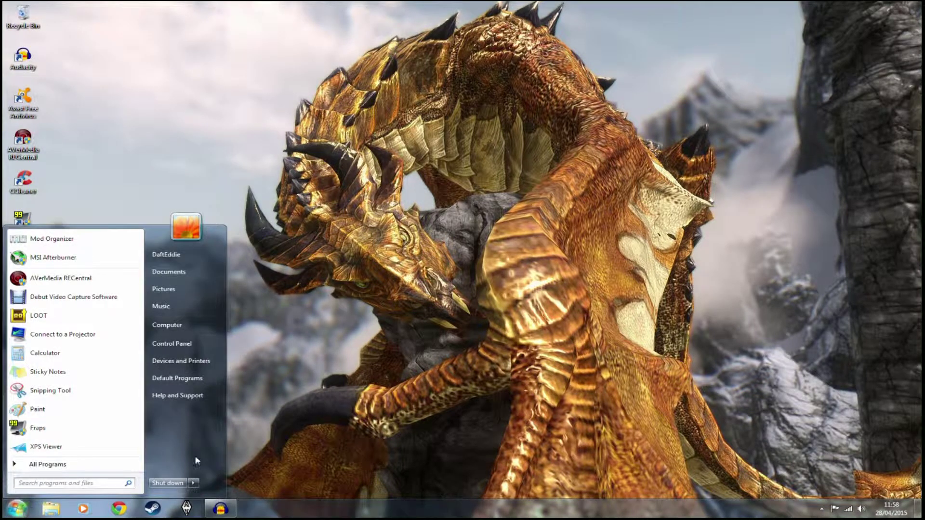
right_click(182, 332)
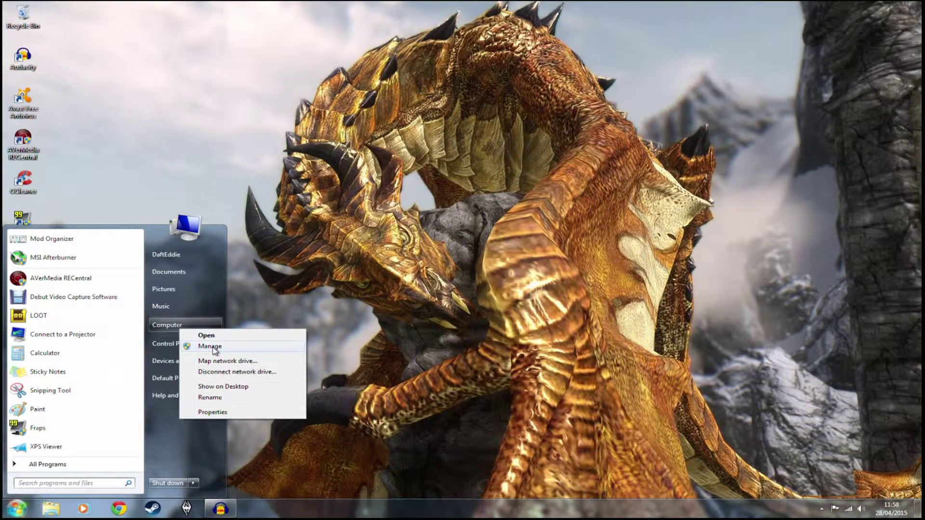
click(212, 347)
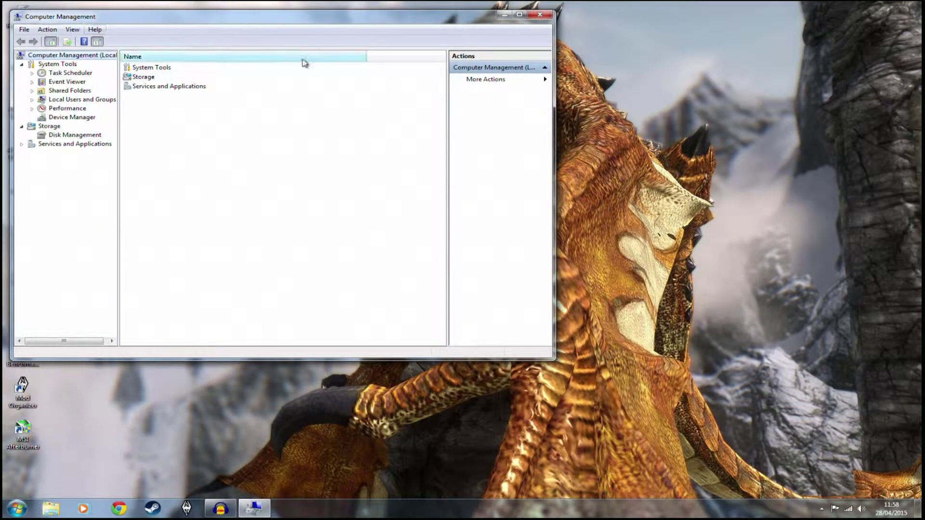
click(519, 15)
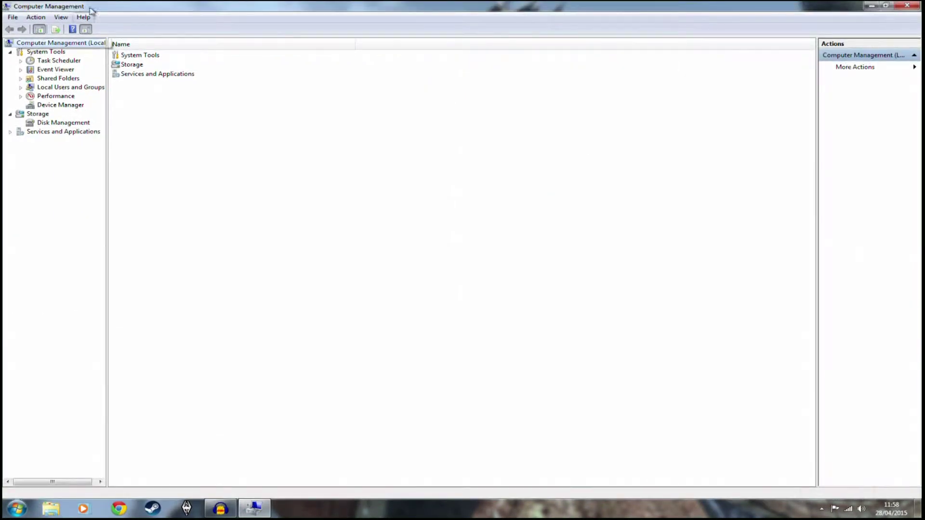
click(58, 123)
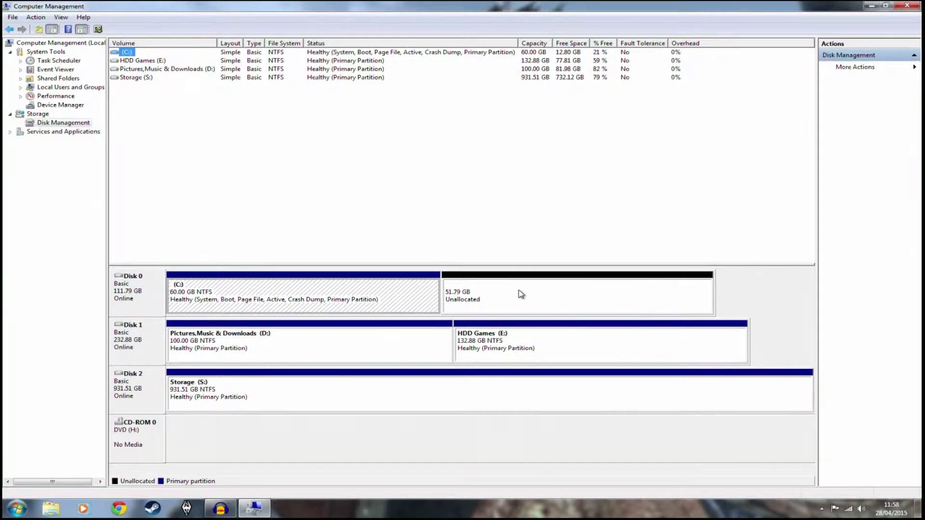
Set up a new simple volume of 53029 MB in Disk 0's unallocated space and assign it drive letter G
right_click(521, 293)
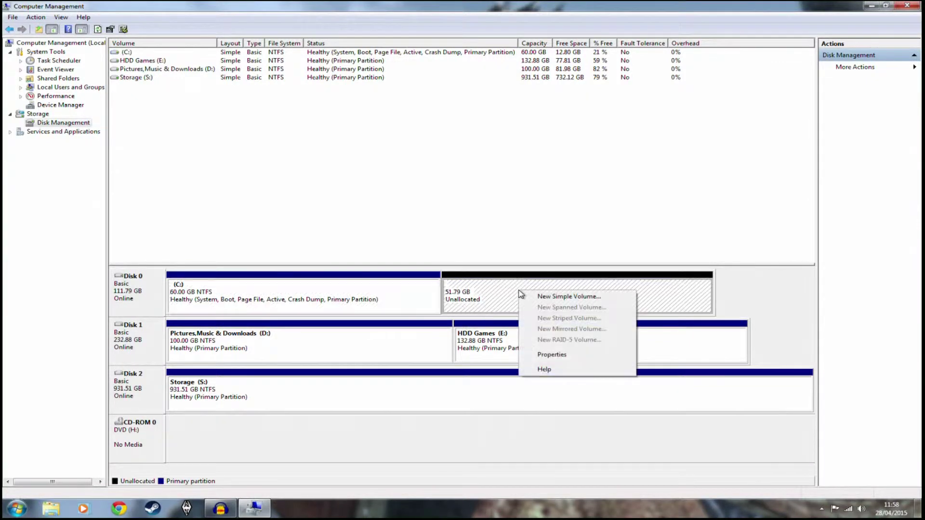
click(557, 296)
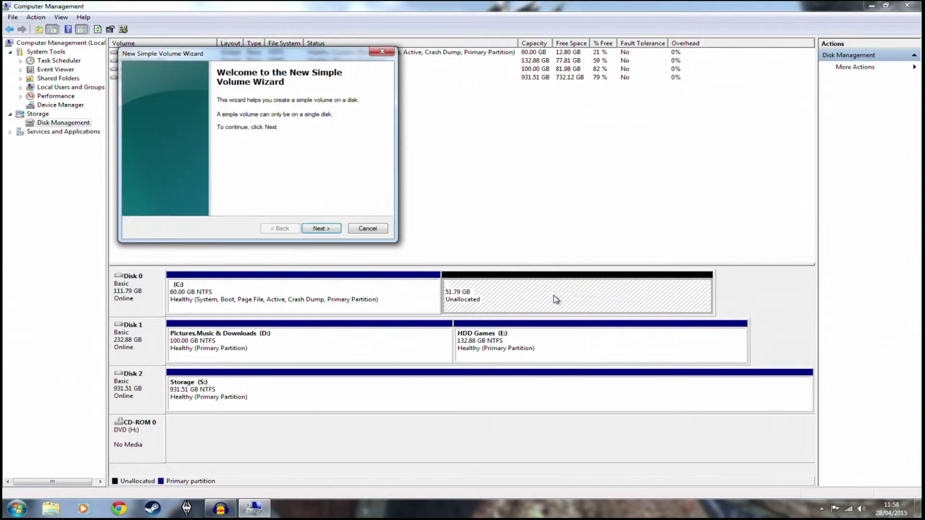
click(318, 229)
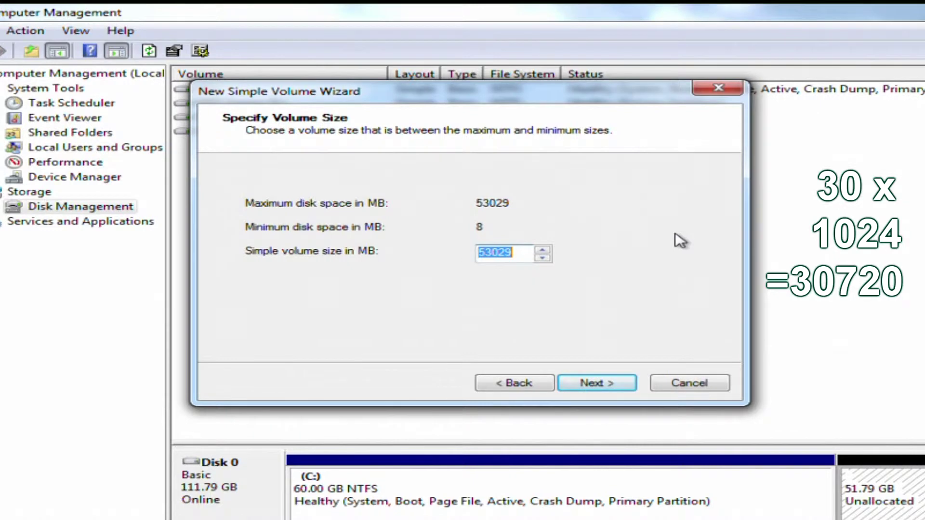
click(597, 383)
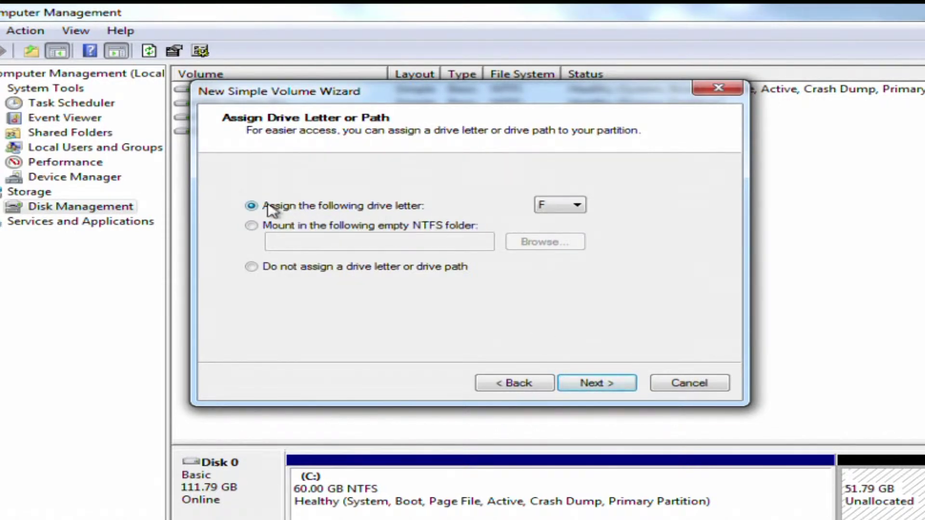
click(580, 208)
click(571, 252)
click(607, 387)
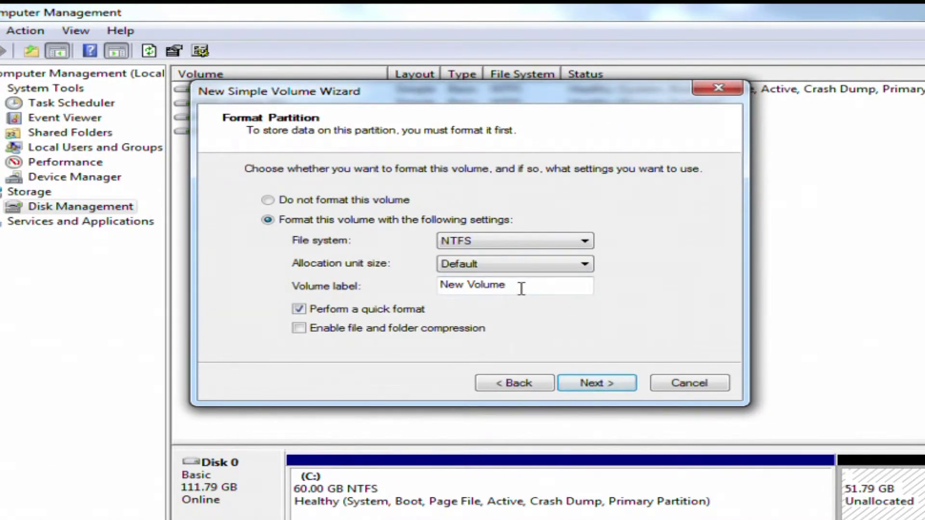
Label the new volume SSD Games, keep the NTFS quick format settings, and create it
drag(521, 288, 396, 286)
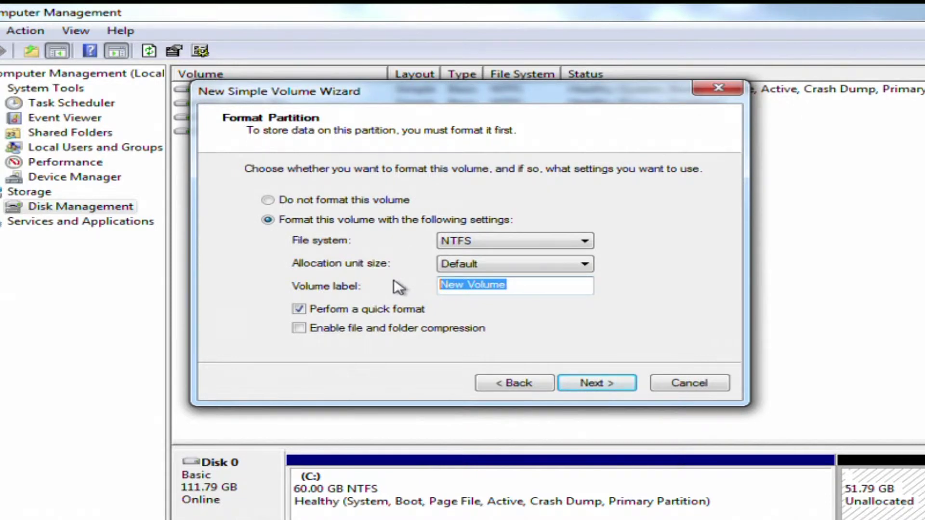
text(SSD )
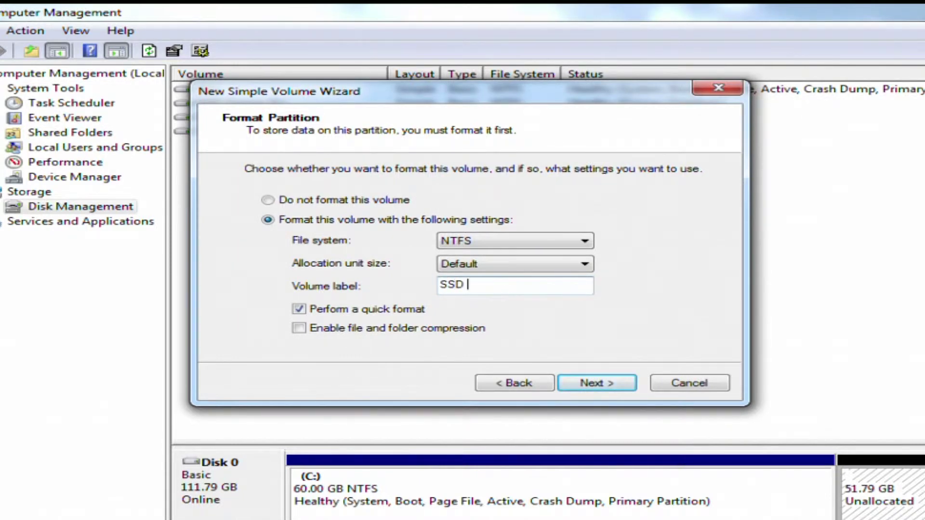
text(Games)
click(602, 383)
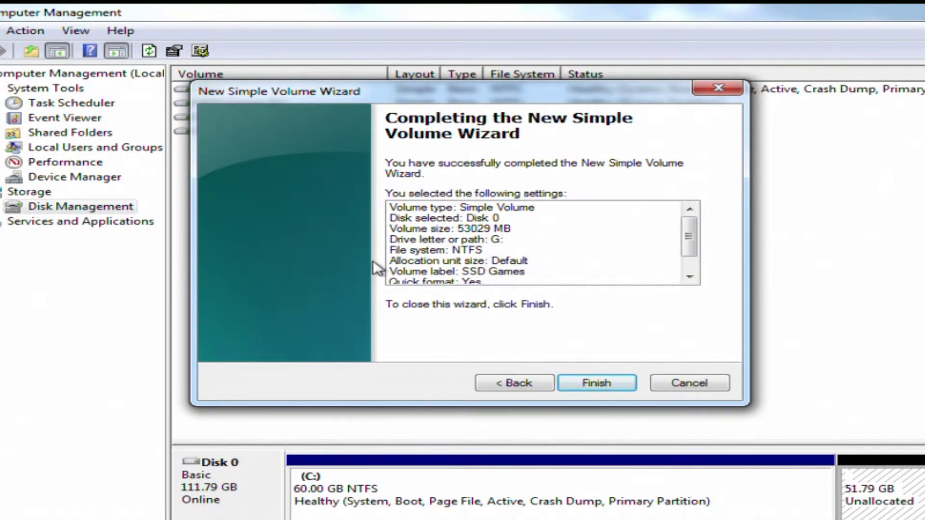
click(606, 386)
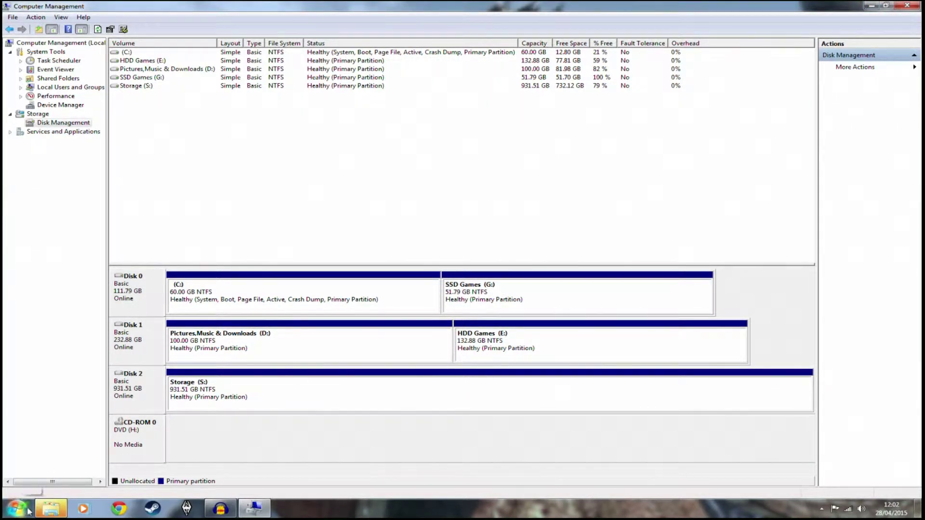
Switch to Steam, show the game library, and open the Steam library folders manager from the download settings
click(152, 508)
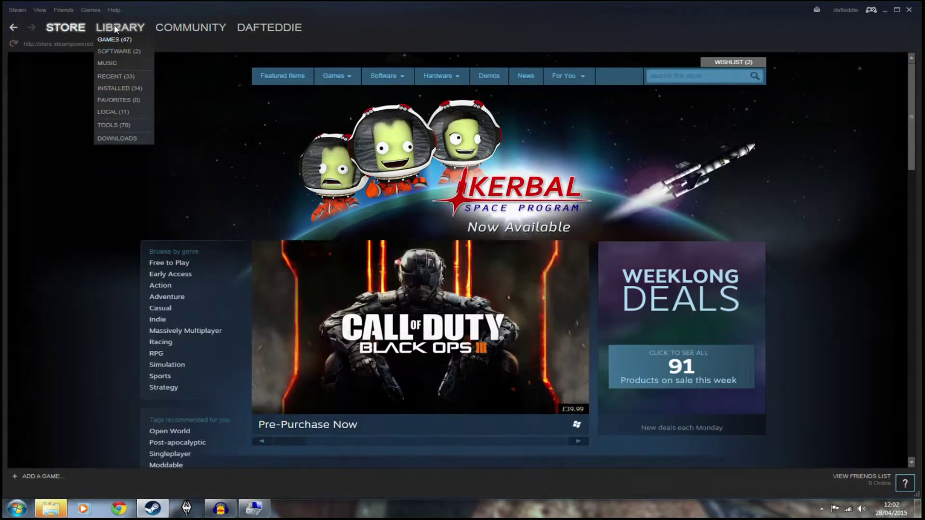
click(116, 29)
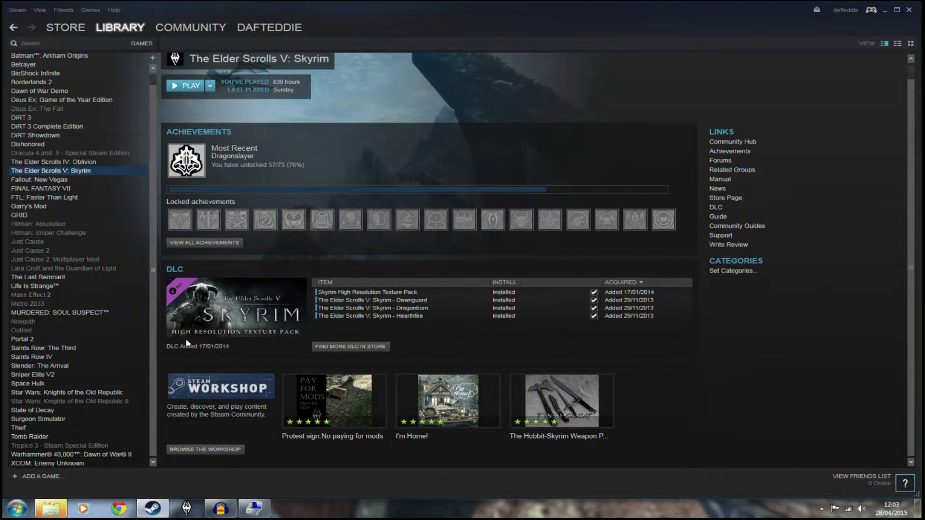
click(19, 10)
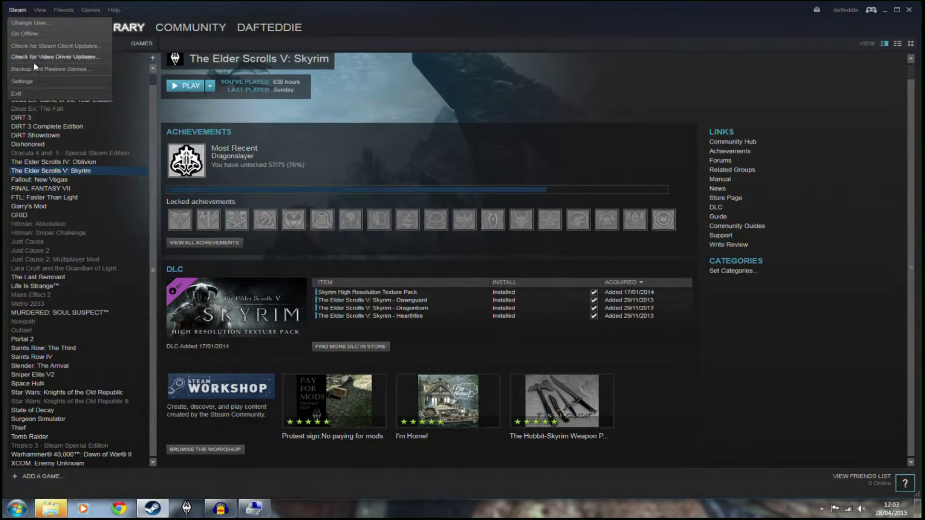
click(28, 80)
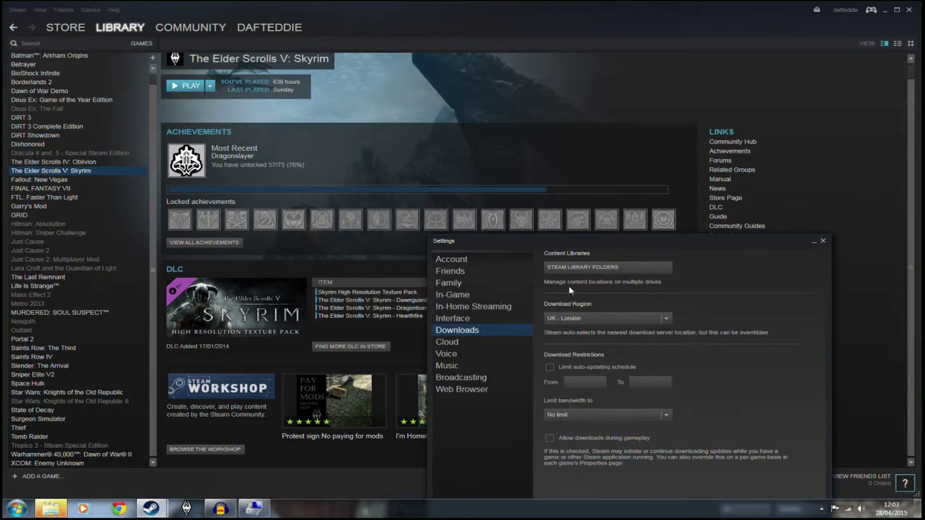
click(633, 267)
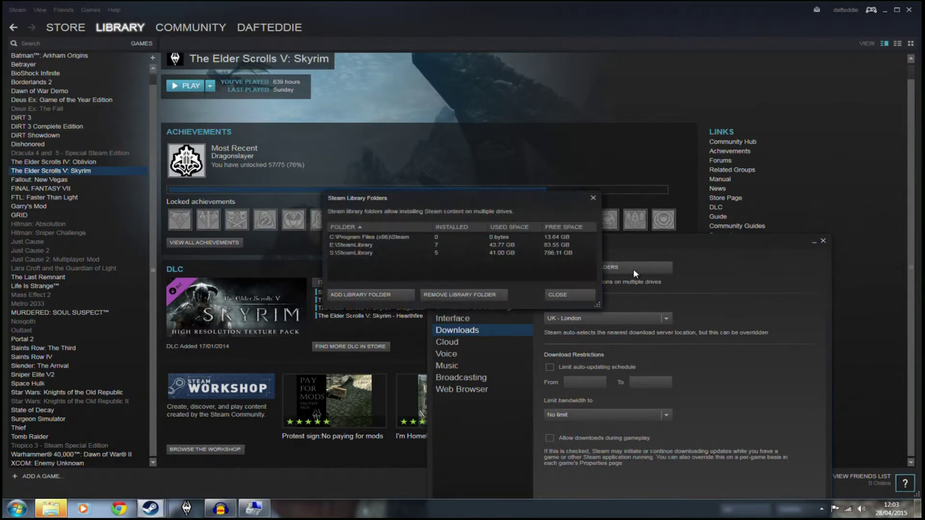
Add a new Steam library folder named SteamLibrary on the G drive
click(392, 293)
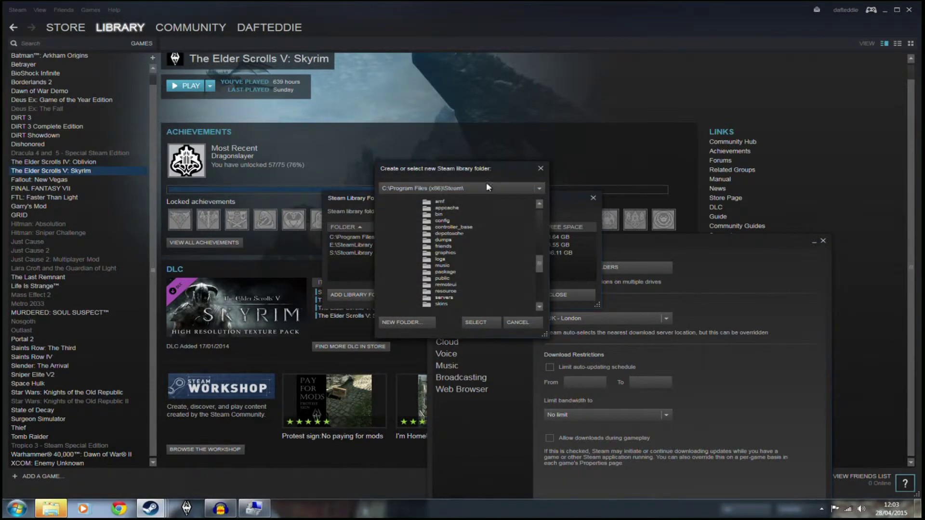
click(540, 188)
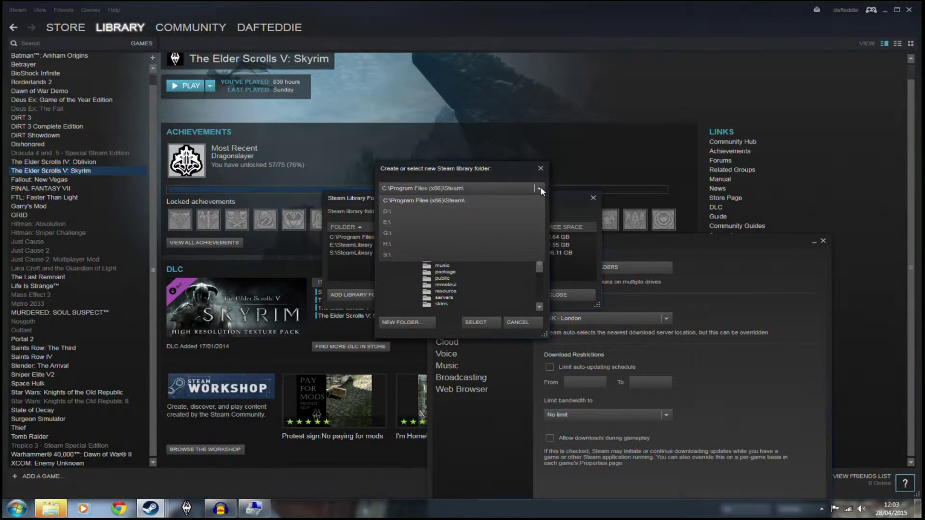
click(396, 233)
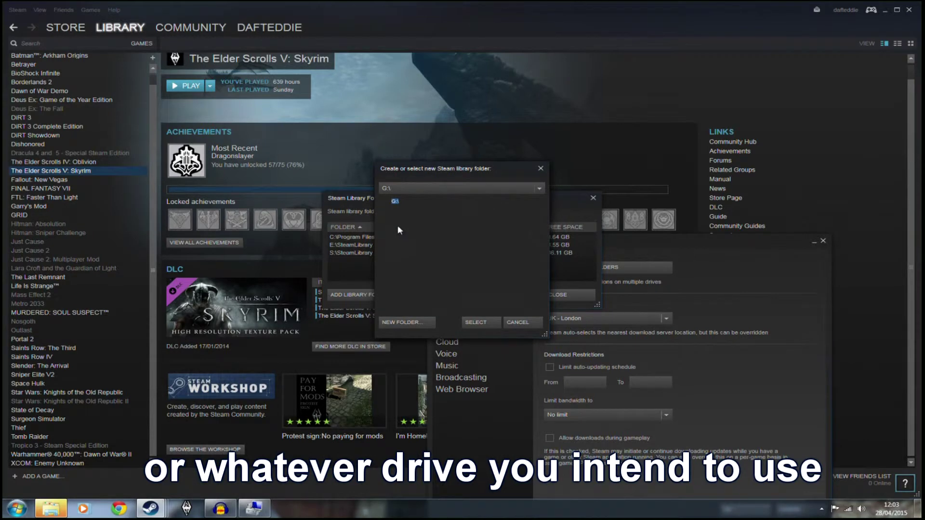
click(405, 320)
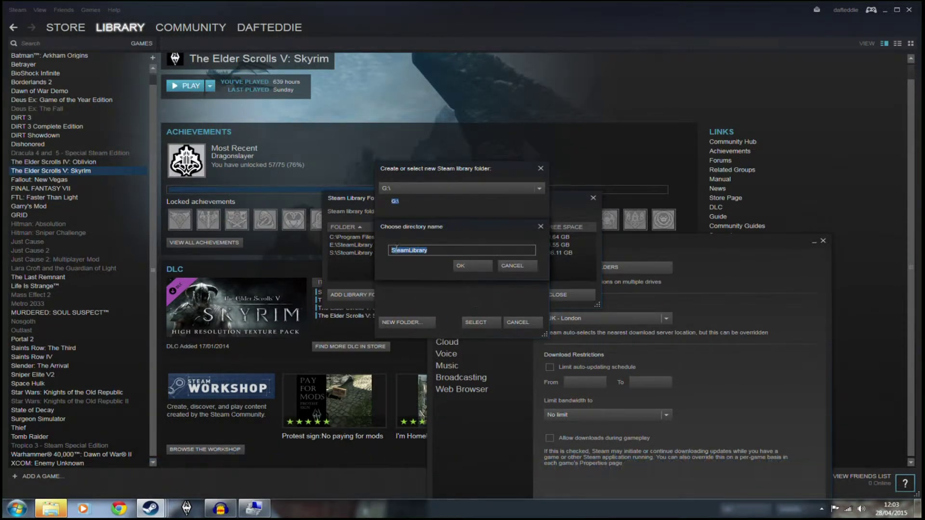
click(470, 271)
click(485, 322)
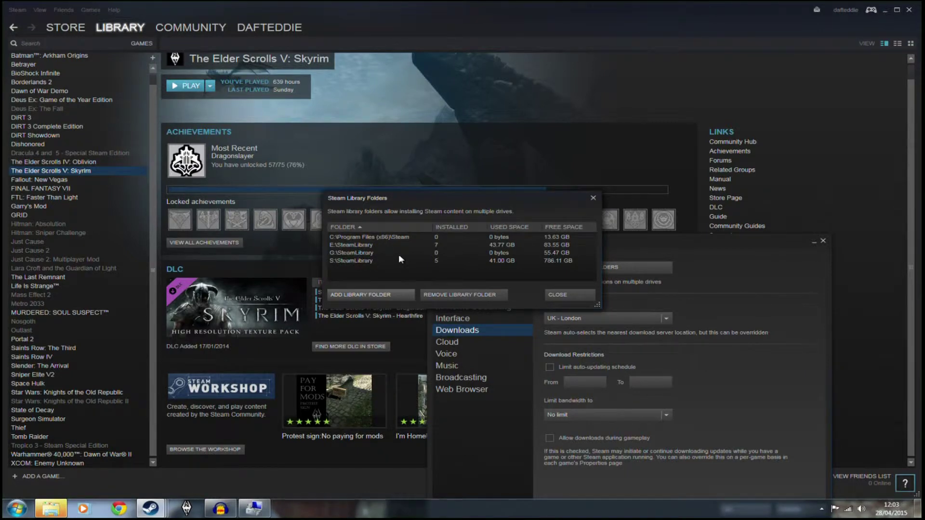
Switch to Windows Explorer and open SteamLibrary\SteamApps\common\Skyrim on the HDD Games (E:) drive in a maximized window
click(16, 508)
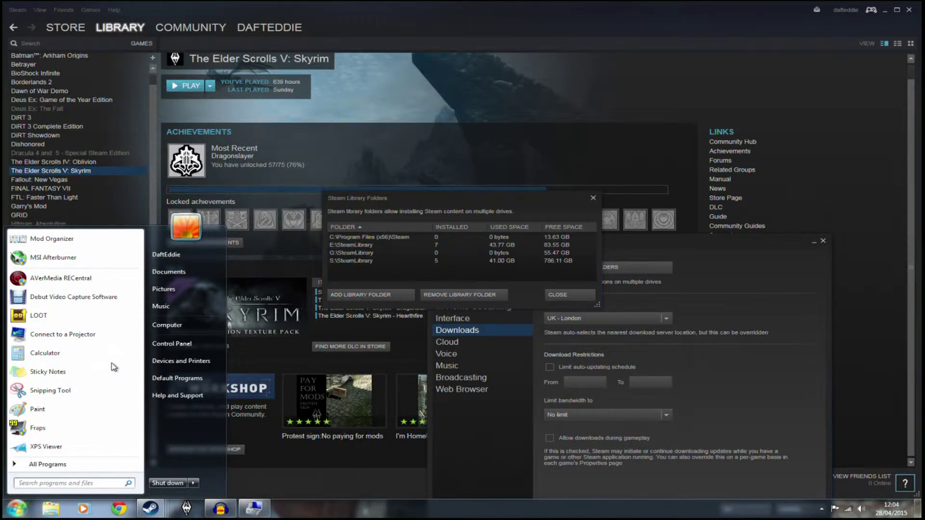
click(159, 322)
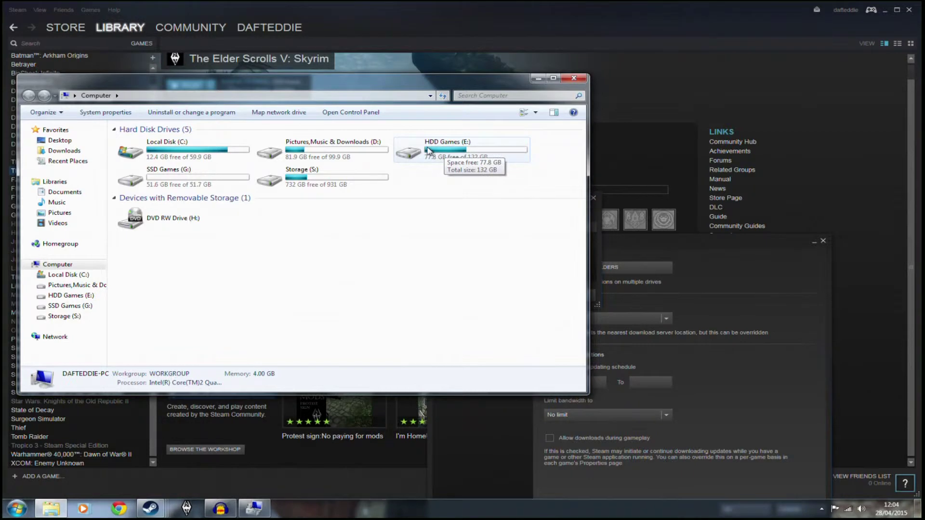
double_click(428, 151)
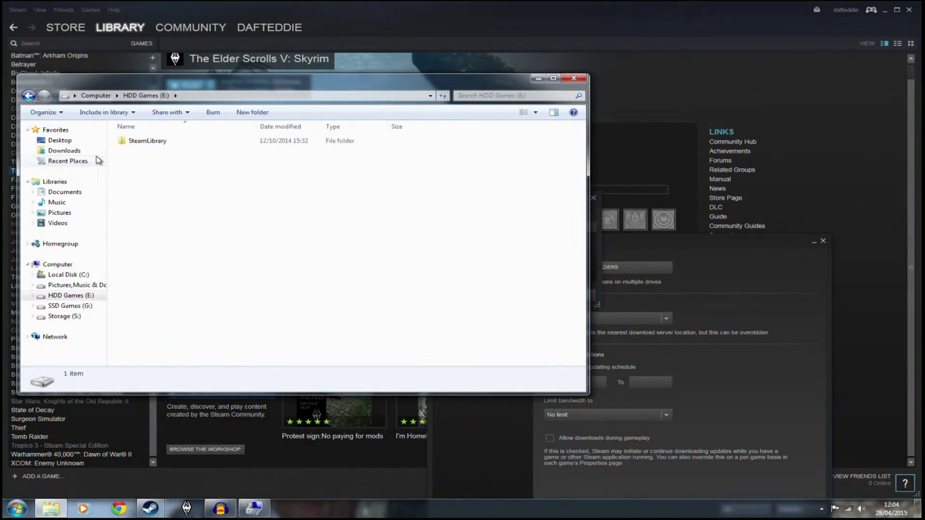
click(553, 79)
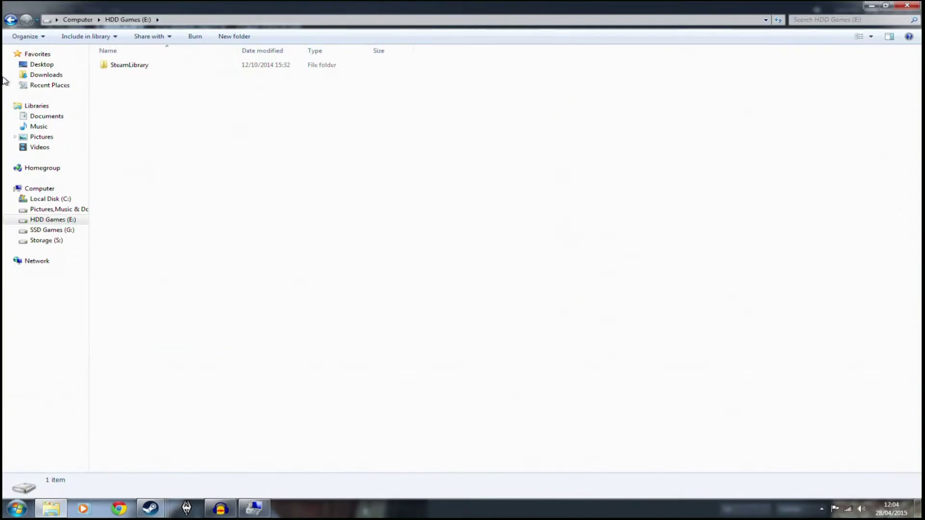
double_click(135, 68)
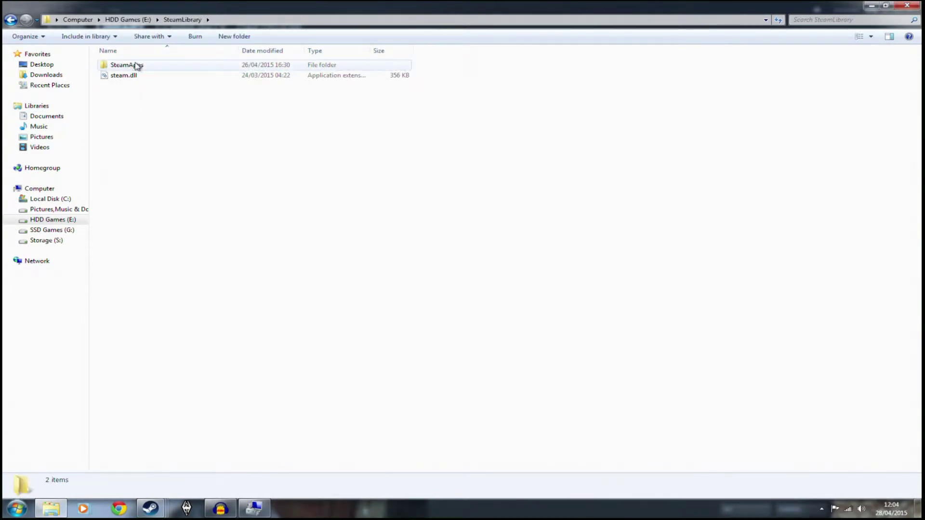
double_click(131, 69)
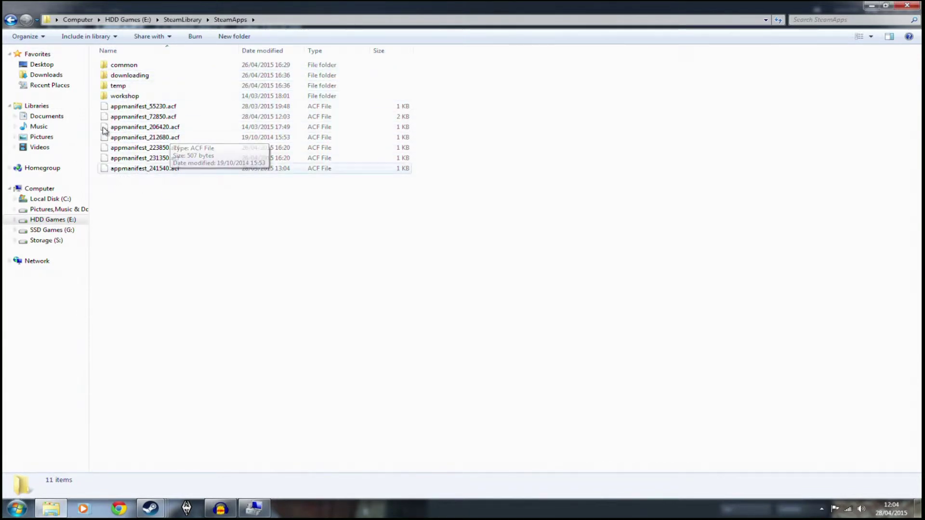
double_click(131, 68)
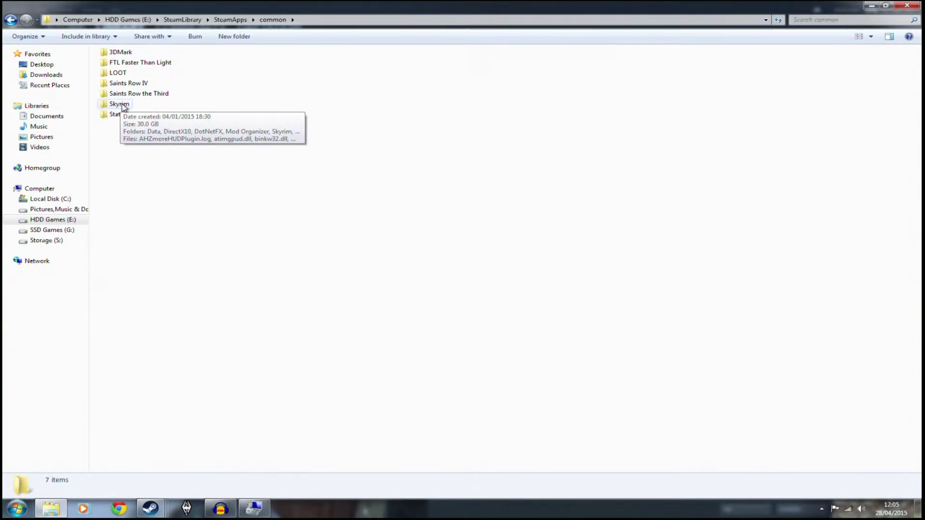
double_click(124, 105)
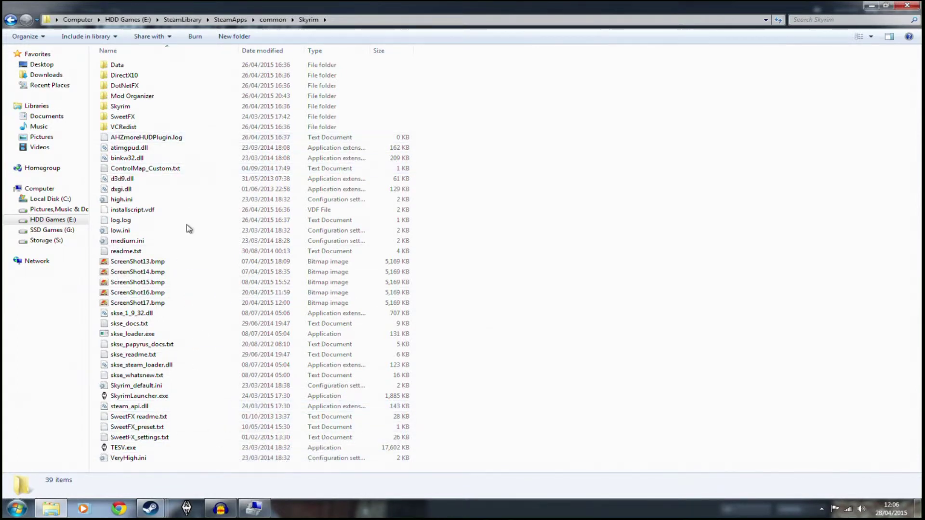
Look through the contents of Skyrim's Data folder and check the folder's size in its properties
double_click(117, 65)
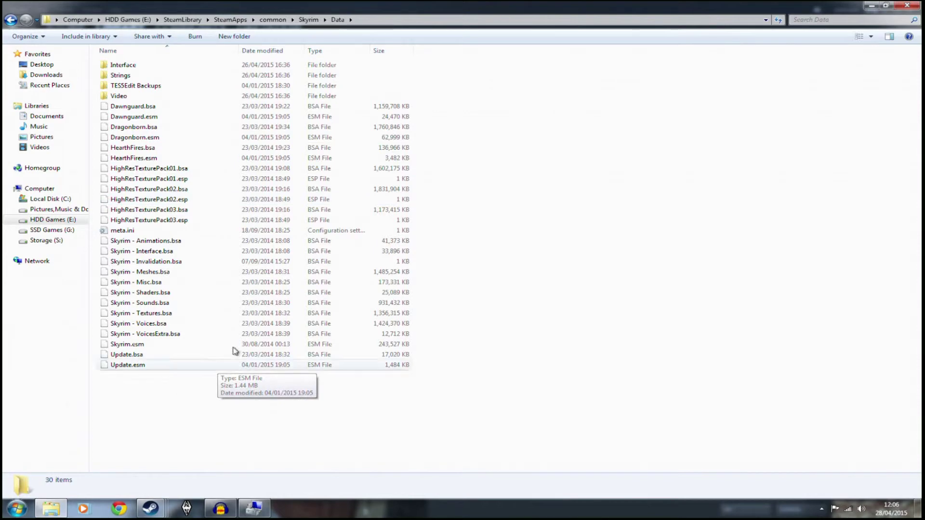
click(14, 21)
right_click(126, 65)
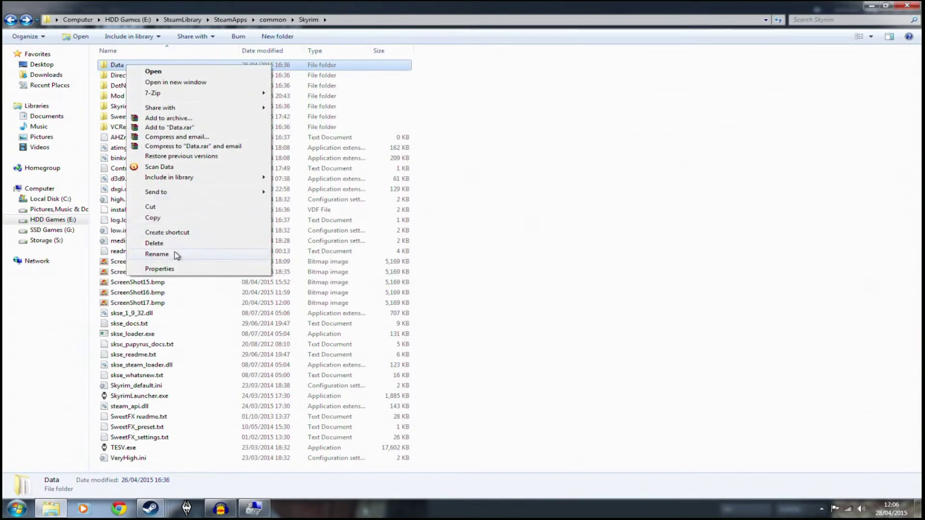
click(168, 268)
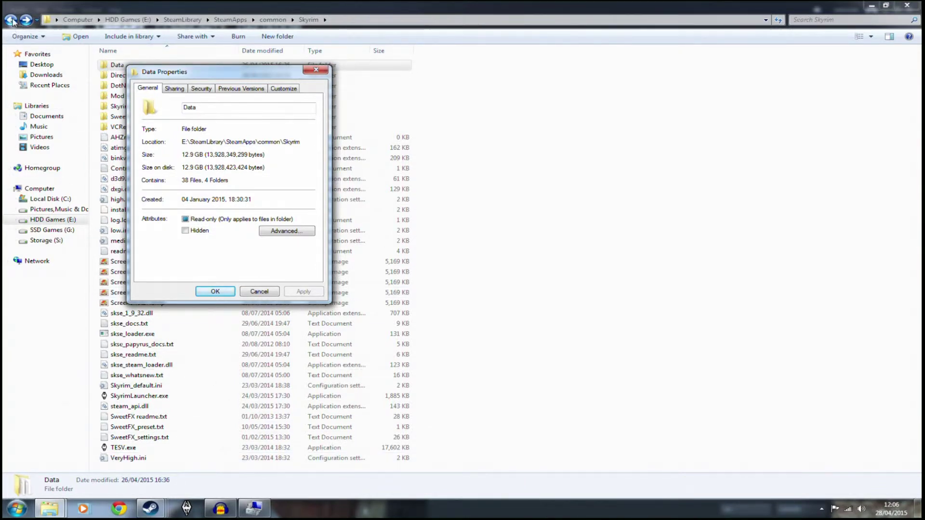
Open the SteamLibrary folder on SSD Games (G:) in a second Explorer window, enlarged below the address bar of the HDD Games window
click(17, 509)
click(169, 324)
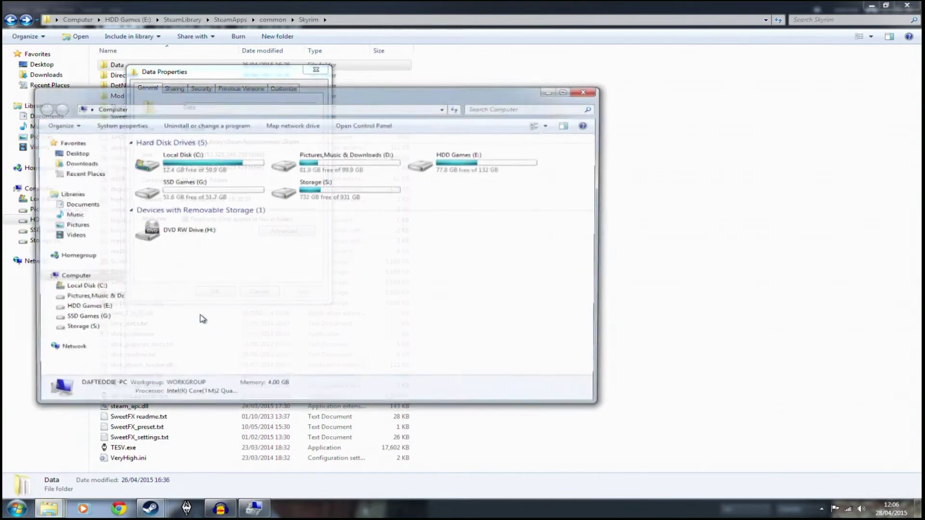
double_click(208, 192)
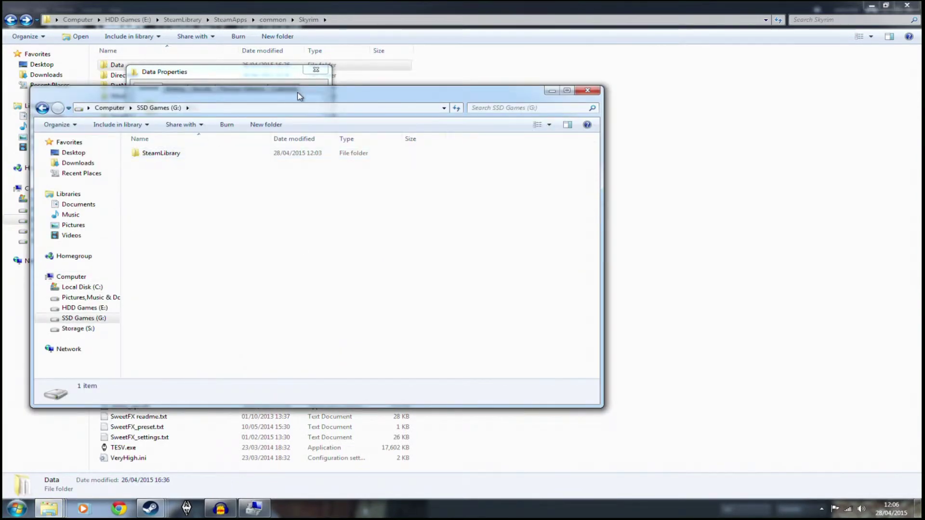
drag(298, 97, 268, 49)
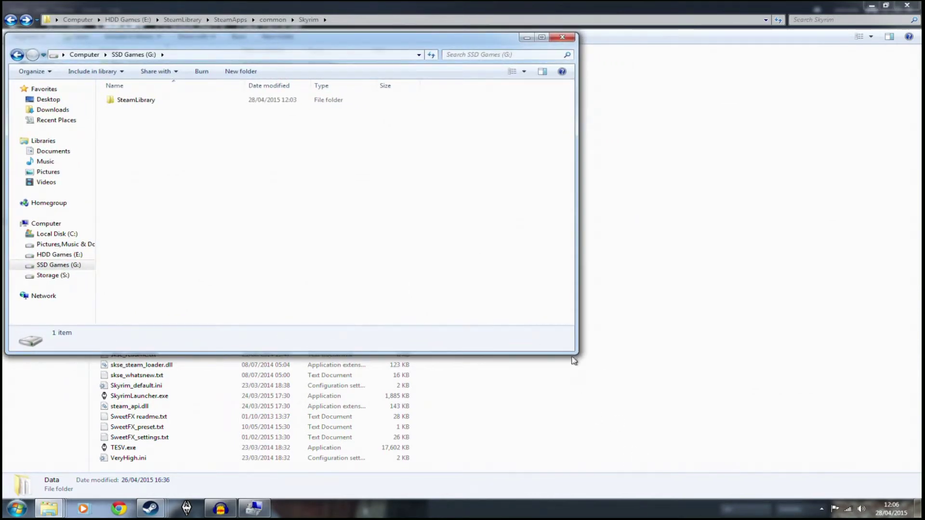
drag(574, 352, 916, 493)
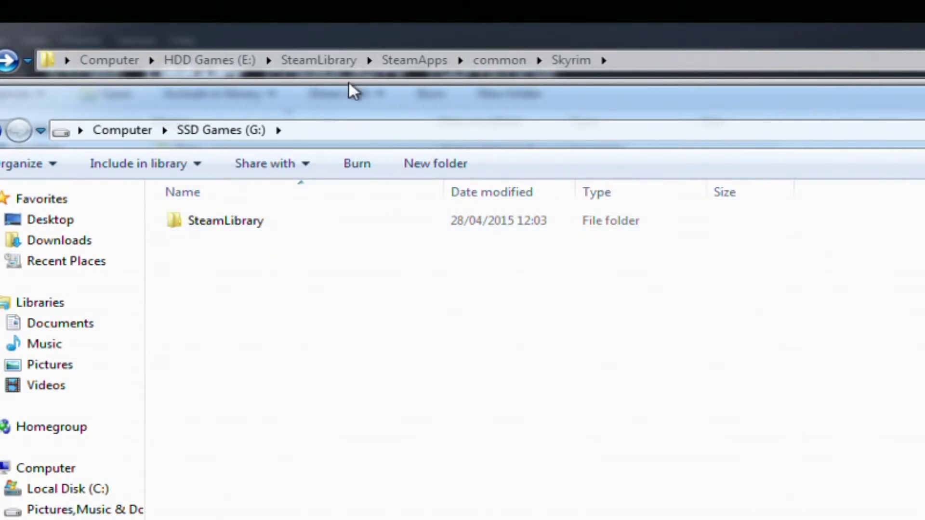
double_click(227, 221)
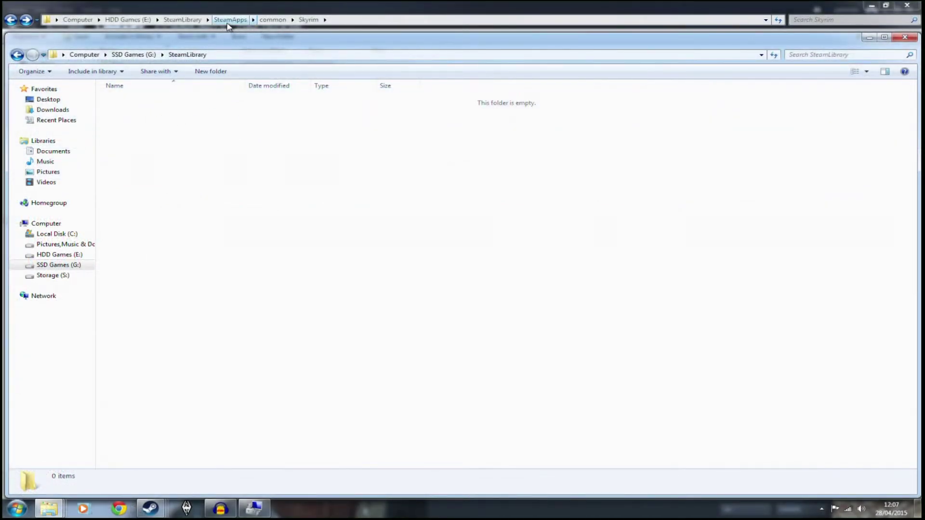
Create a folder named SteamApps inside SteamLibrary on the G drive and open it
right_click(246, 173)
mouse_move(271, 307)
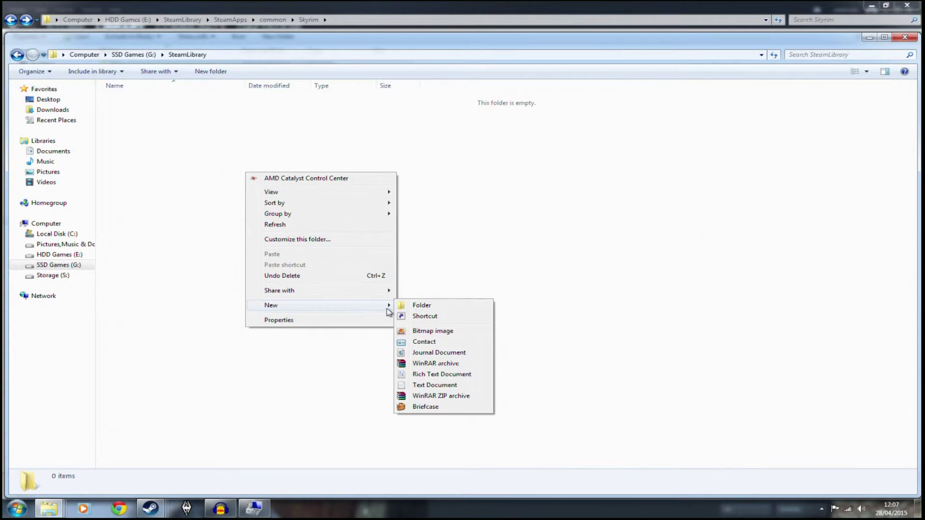
click(432, 307)
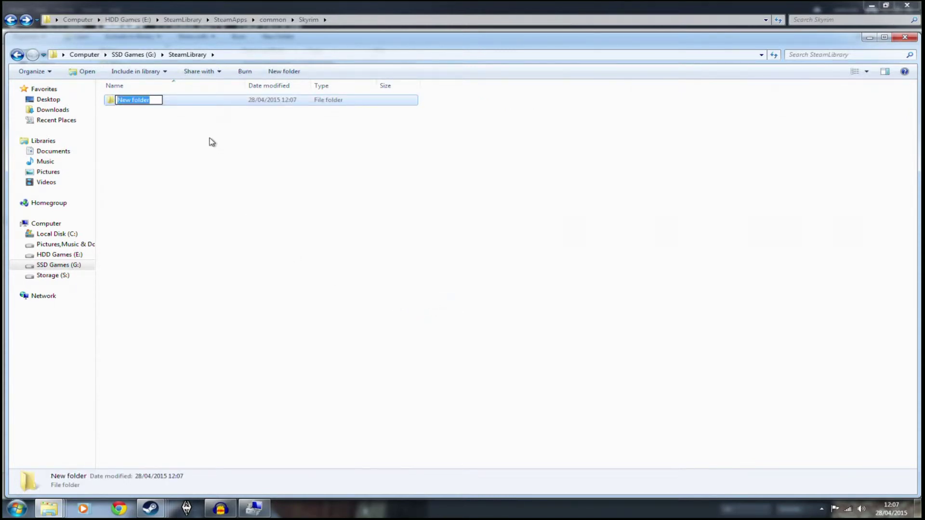
text(SteamApps)
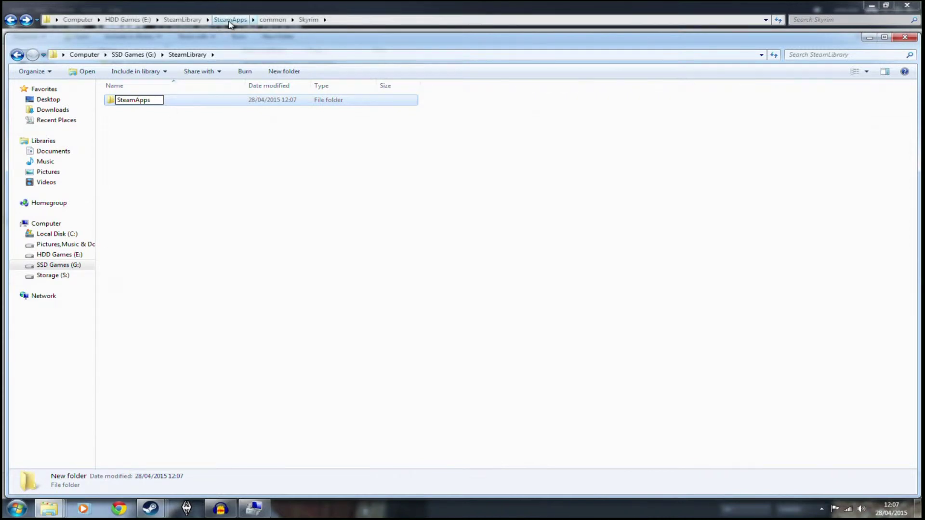
key(Return)
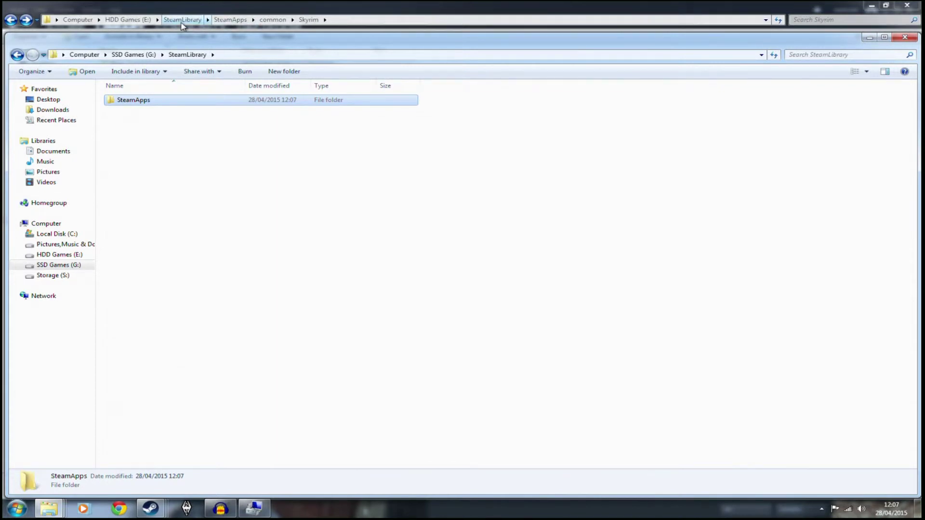
double_click(128, 102)
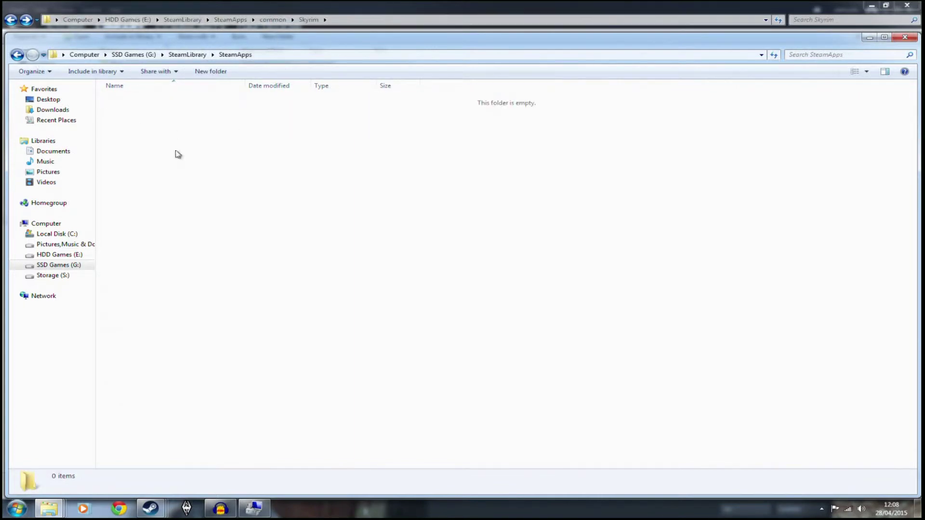
Create a folder named common inside the G drive's SteamApps folder and open it
right_click(232, 230)
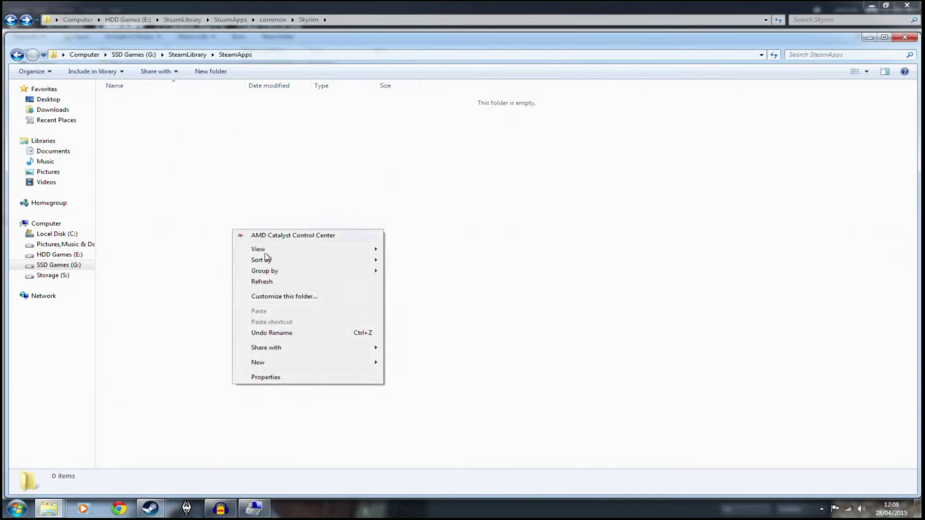
mouse_move(311, 367)
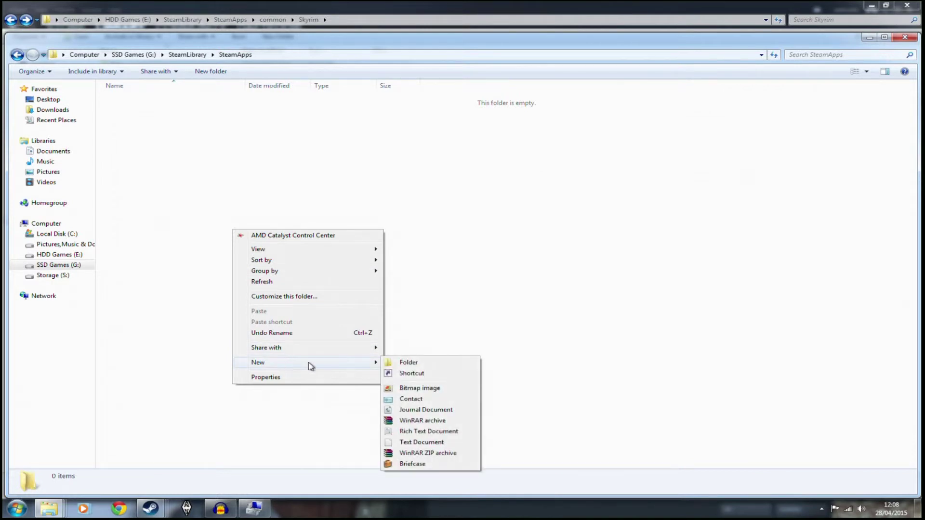
click(418, 367)
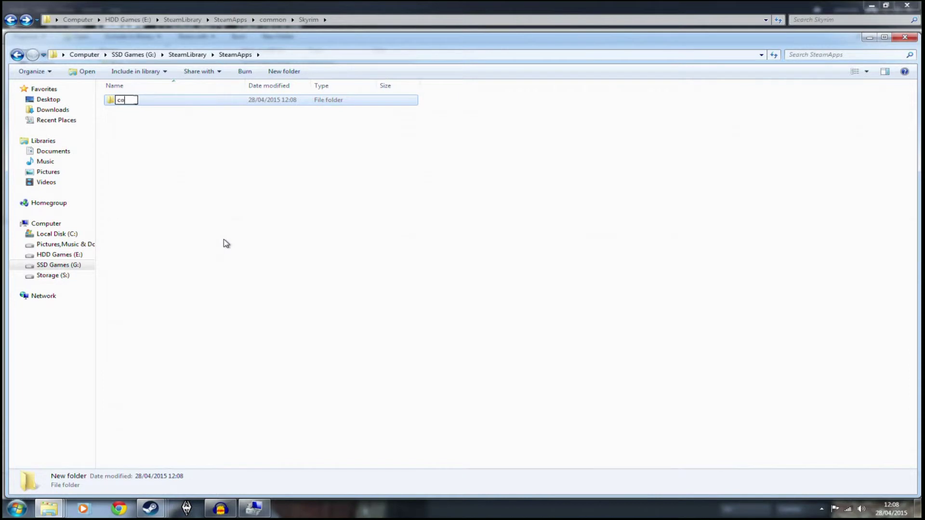
text(mmon)
key(Return)
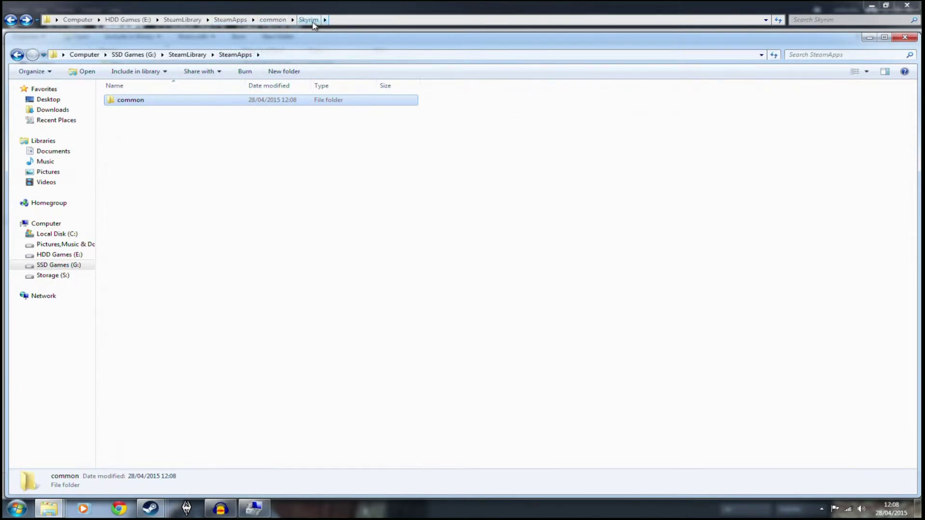
double_click(143, 102)
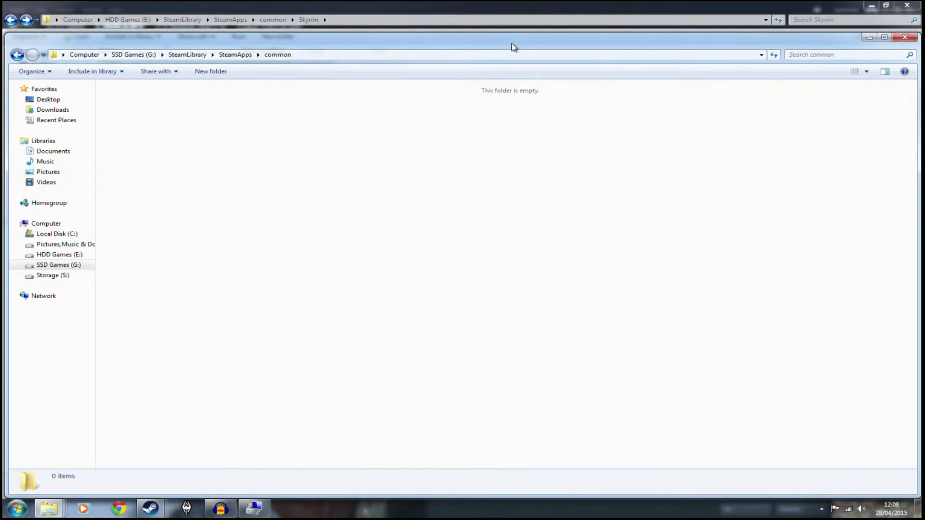
Check the Skyrim folder inside common on HDD Games (E:), and return to the empty common folder on the G drive
click(275, 20)
click(274, 21)
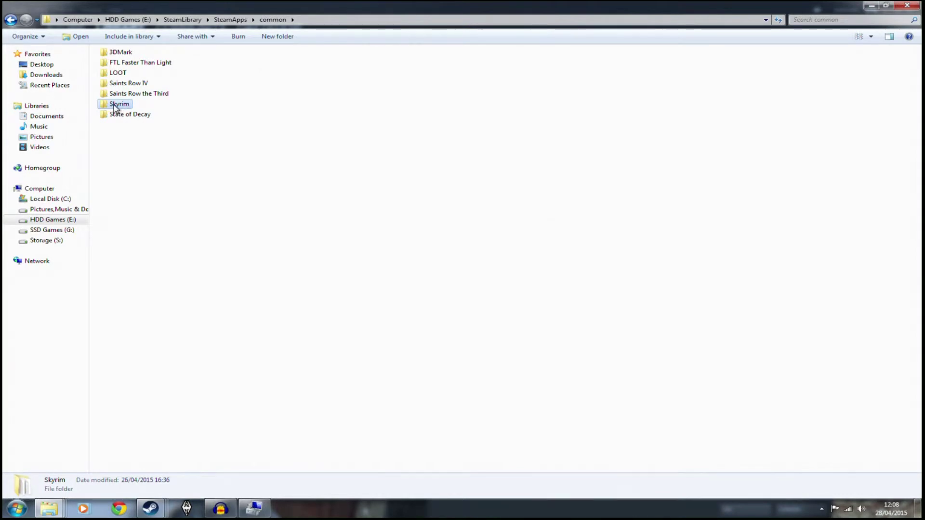
mouse_move(125, 106)
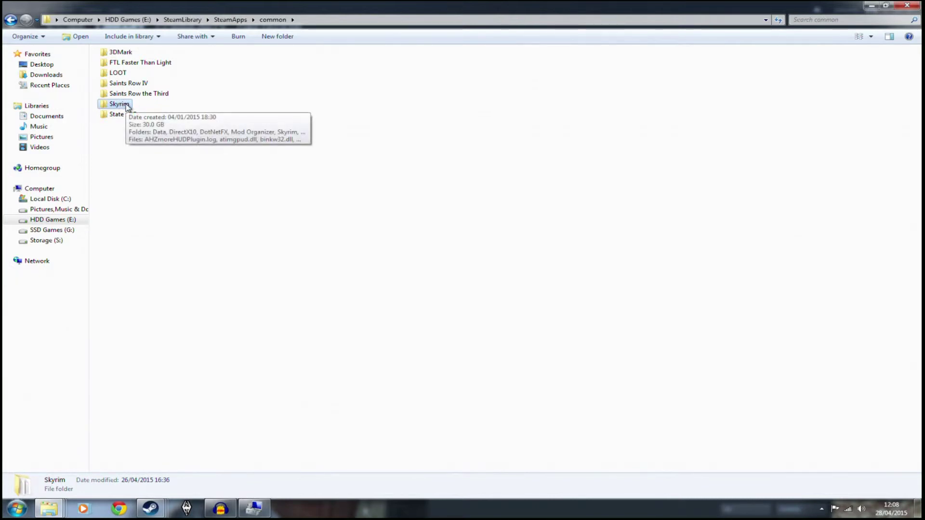
right_click(128, 106)
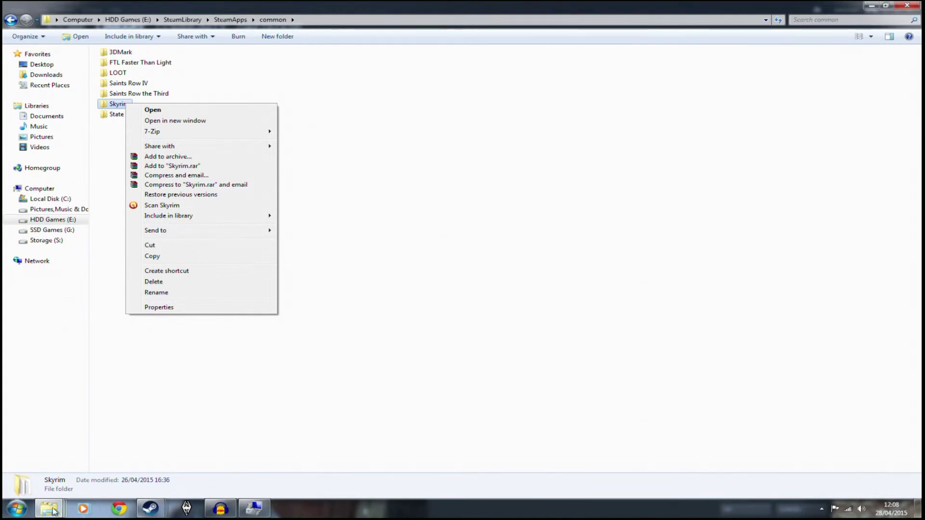
mouse_move(55, 511)
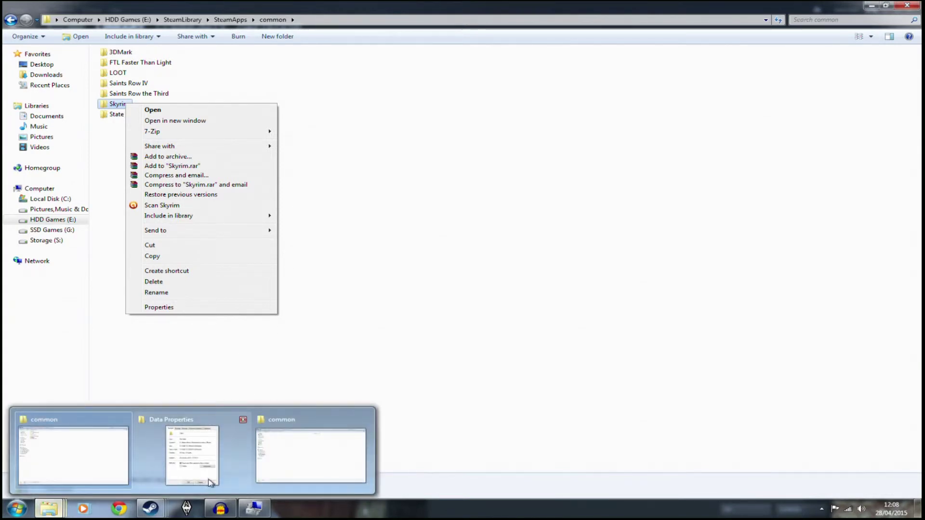
click(303, 455)
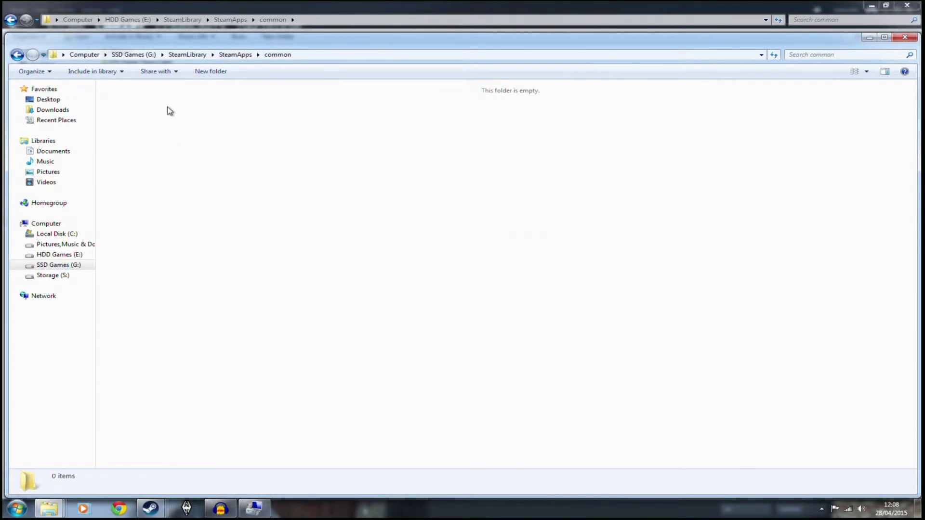
Create a folder named Skyrim inside SteamApps\common on the G drive
right_click(138, 132)
mouse_move(198, 265)
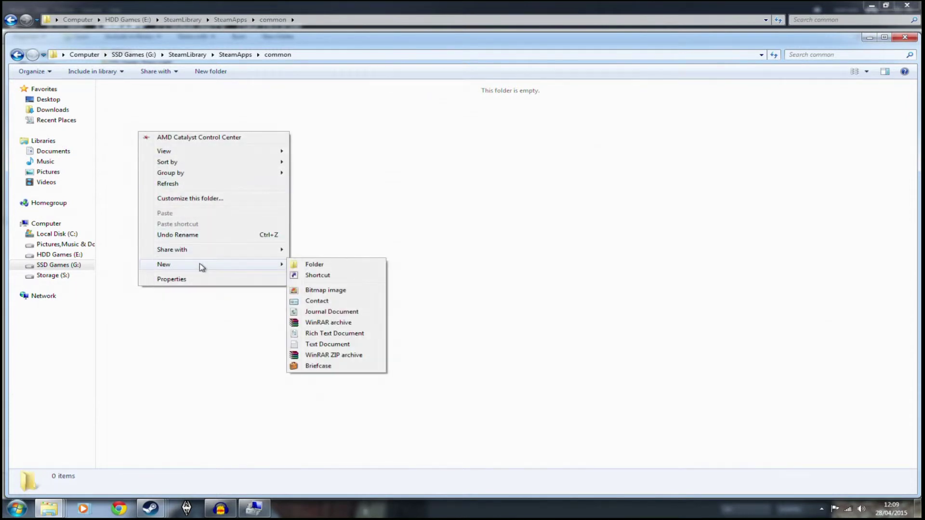
click(303, 265)
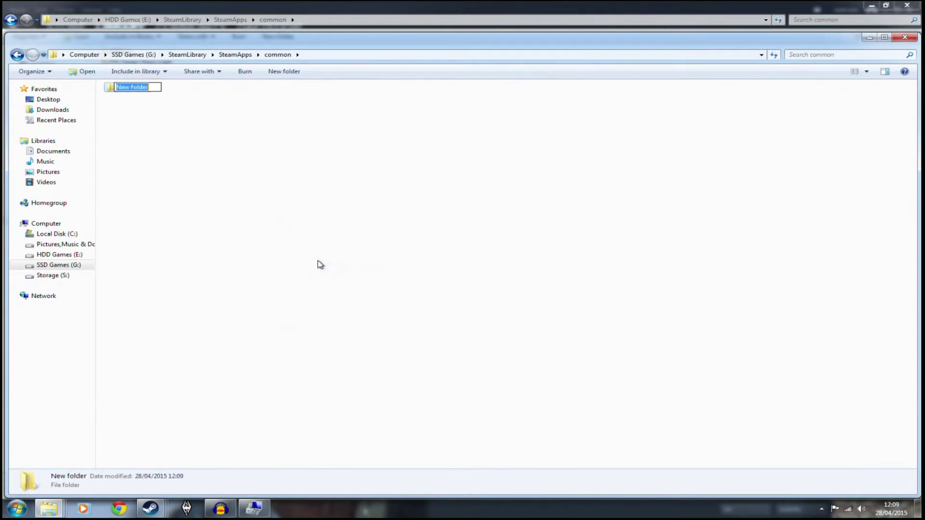
text(Skyrim)
key(Return)
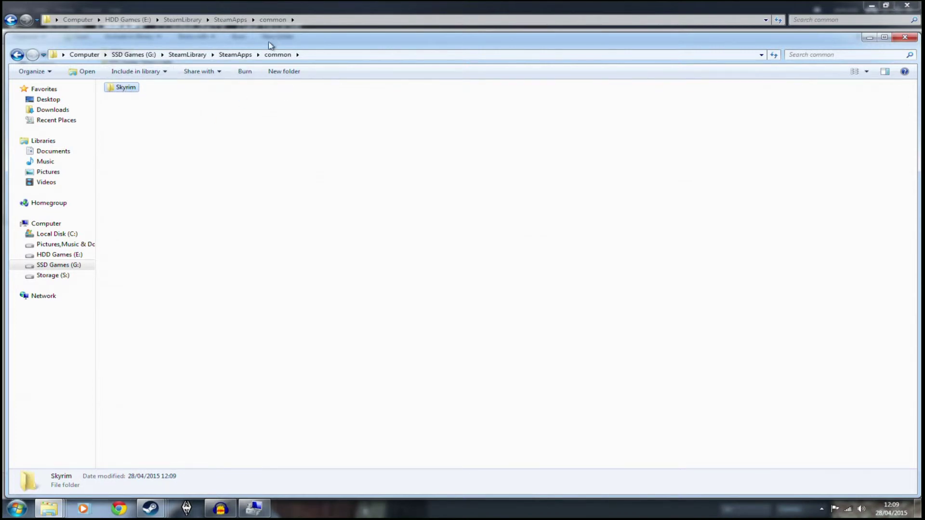
Copy the Data folder from the HDD's Skyrim folder into the new Skyrim folder on SSD Games (G:)
click(273, 20)
click(123, 104)
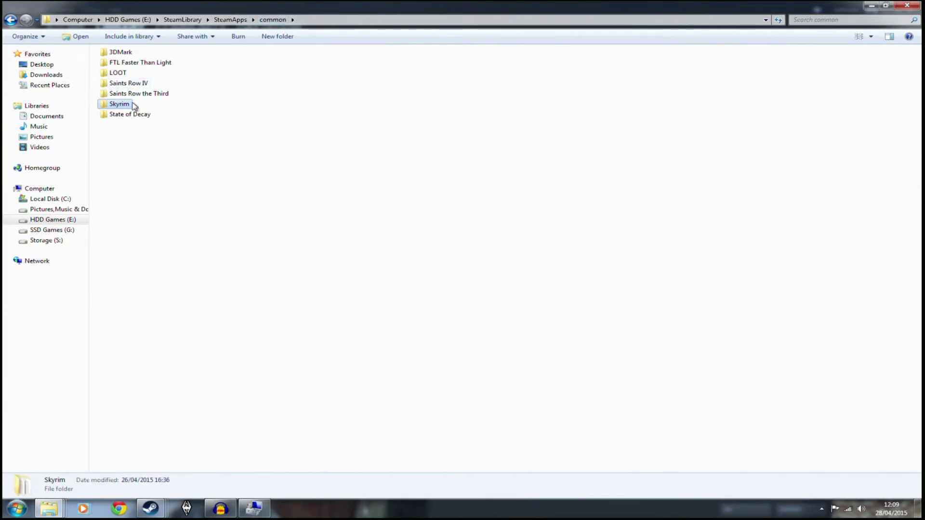
double_click(119, 104)
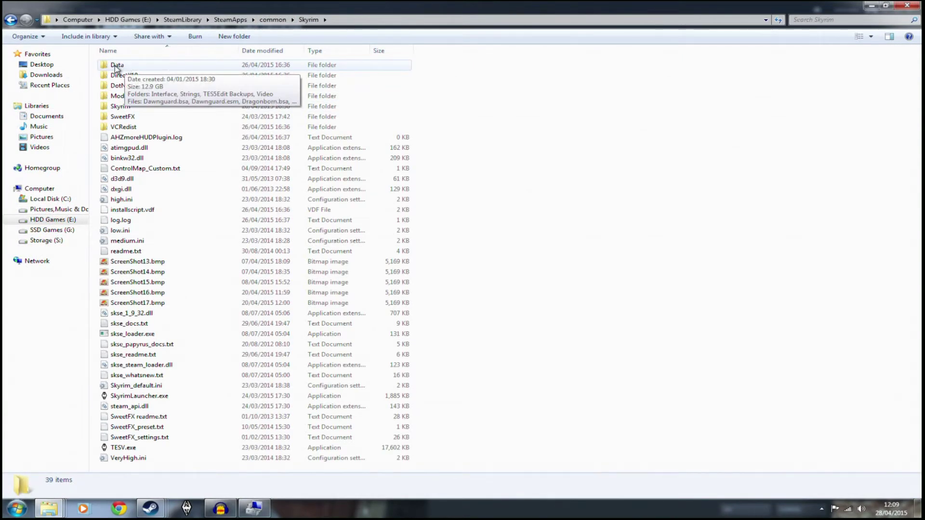
right_click(116, 68)
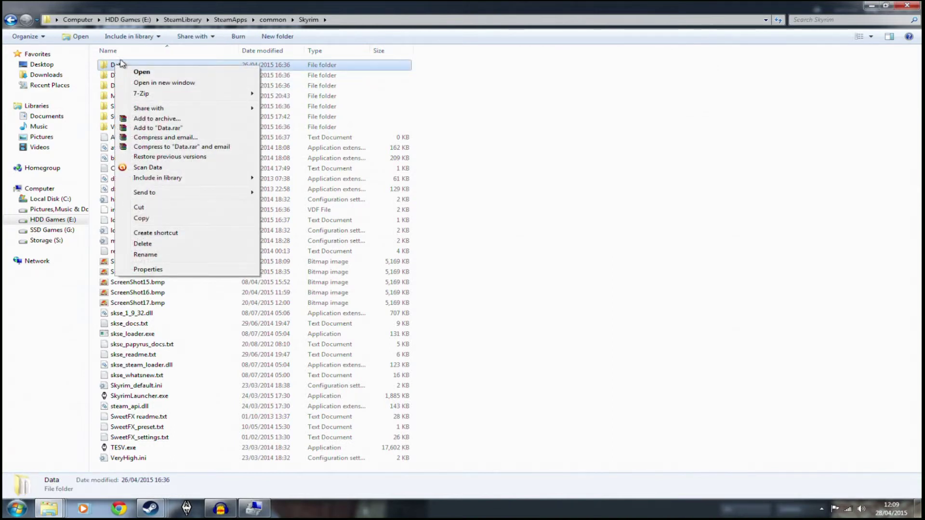
click(141, 218)
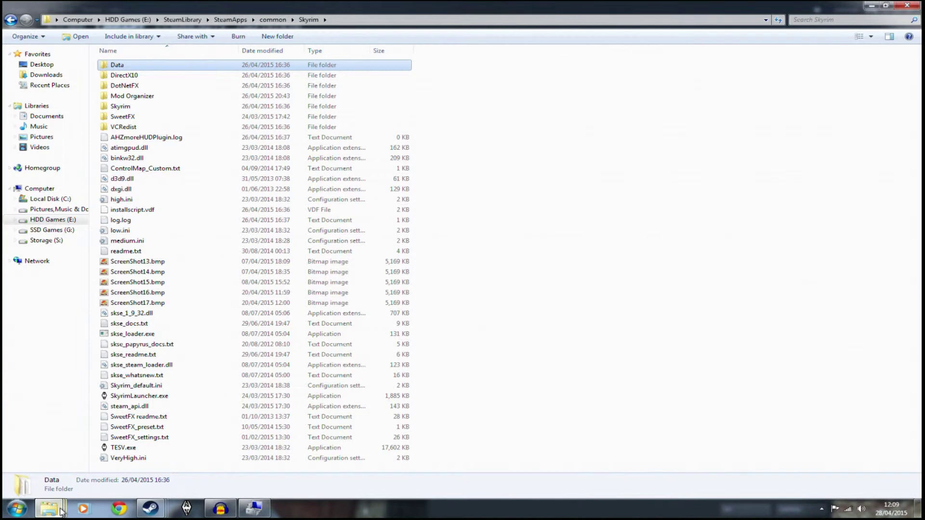
mouse_move(59, 512)
click(279, 477)
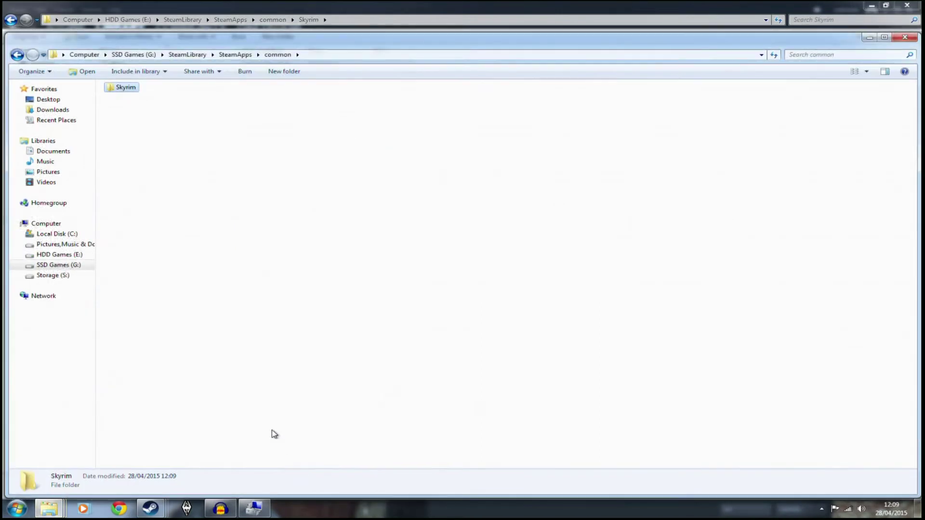
double_click(127, 89)
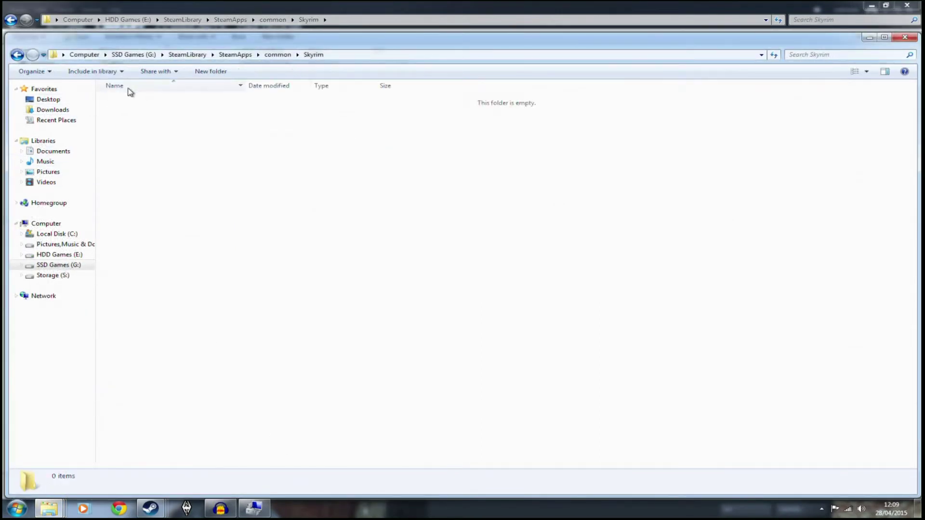
right_click(127, 144)
click(162, 225)
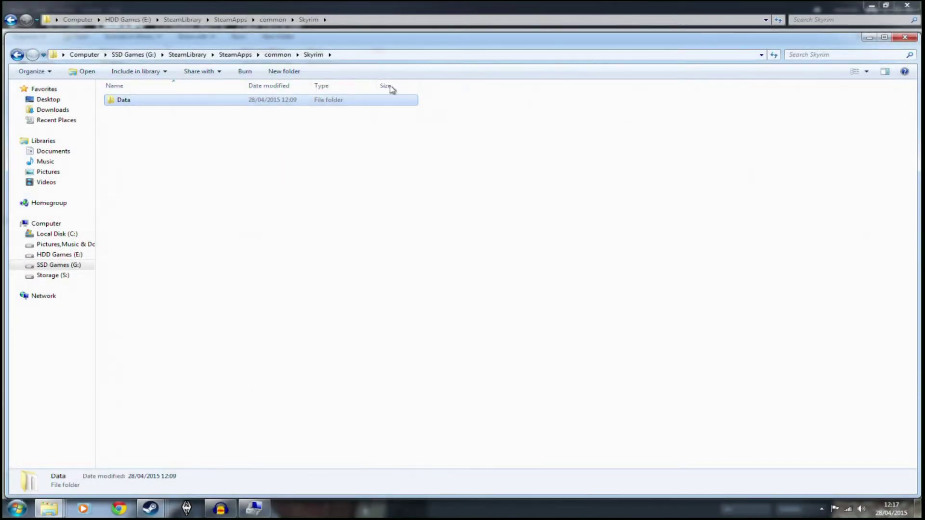
Delete the TES5Edit Backups folder from the copied Data folder on the G drive and return to the Skyrim folder
double_click(141, 102)
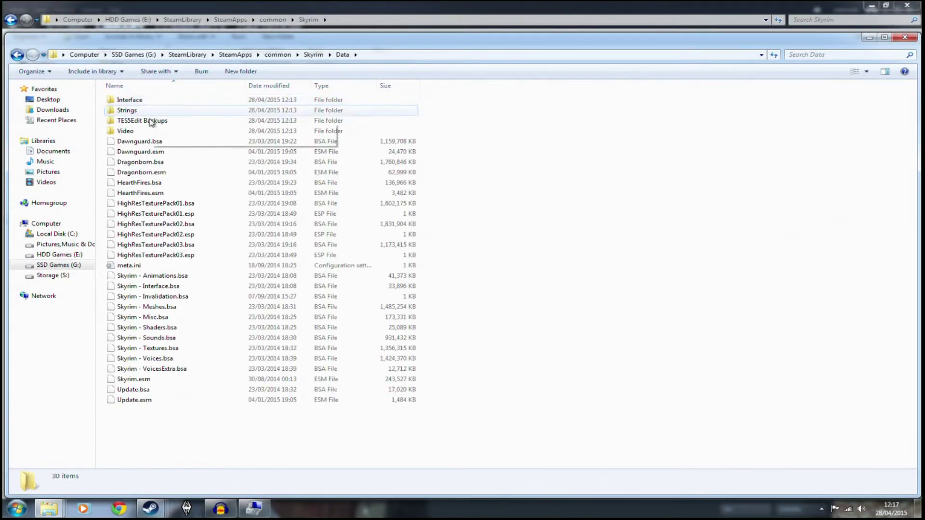
right_click(162, 125)
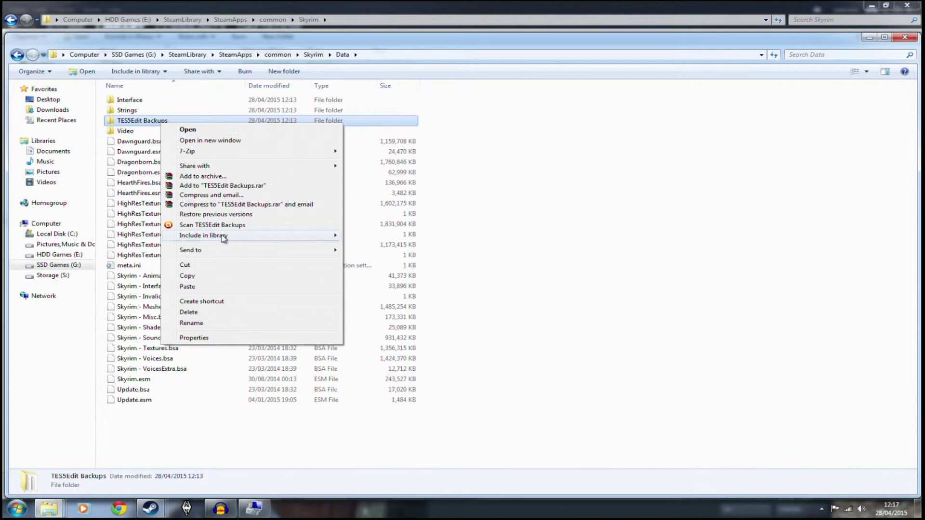
click(202, 314)
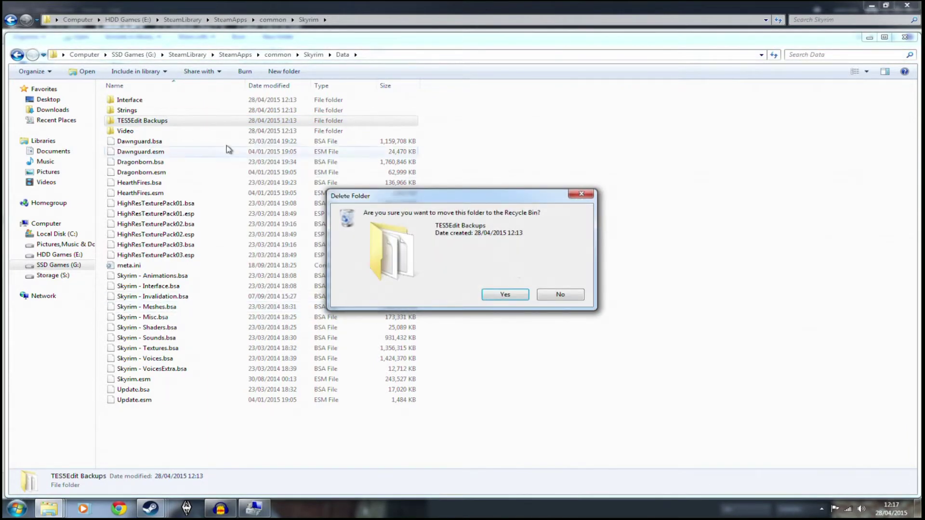
click(515, 297)
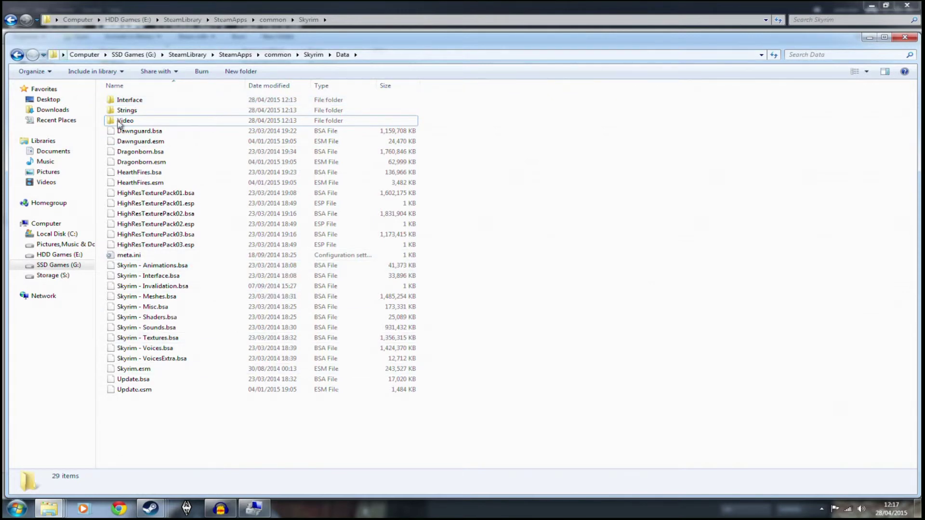
key(BackSpace)
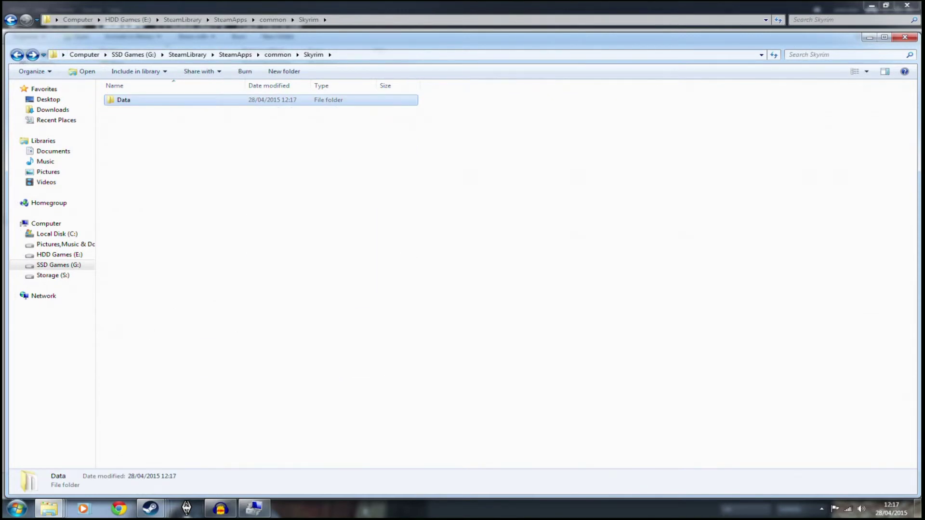
Rename the Skyrim folder in SteamApps\common on HDD Games (E:) to "Skyrim (modded)"
click(394, 23)
key(BackSpace)
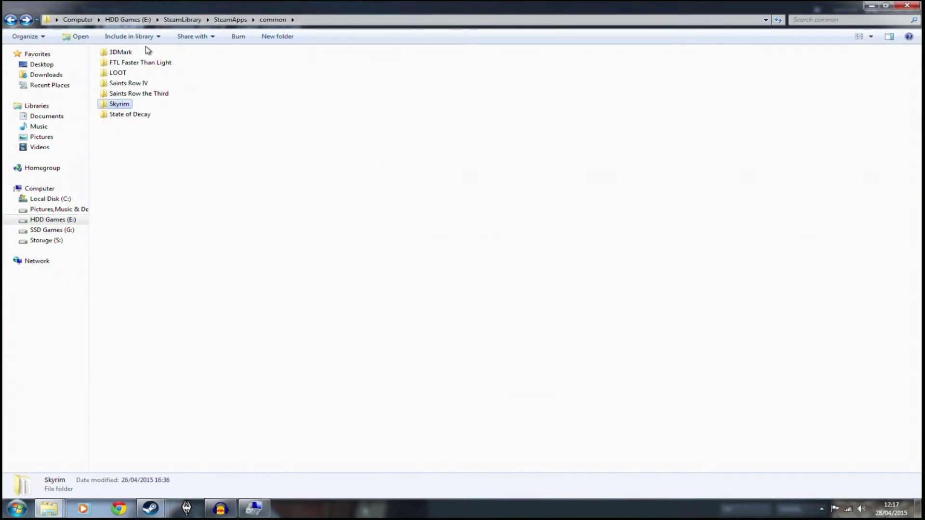
right_click(130, 107)
click(180, 291)
click(120, 105)
right_click(122, 107)
click(157, 305)
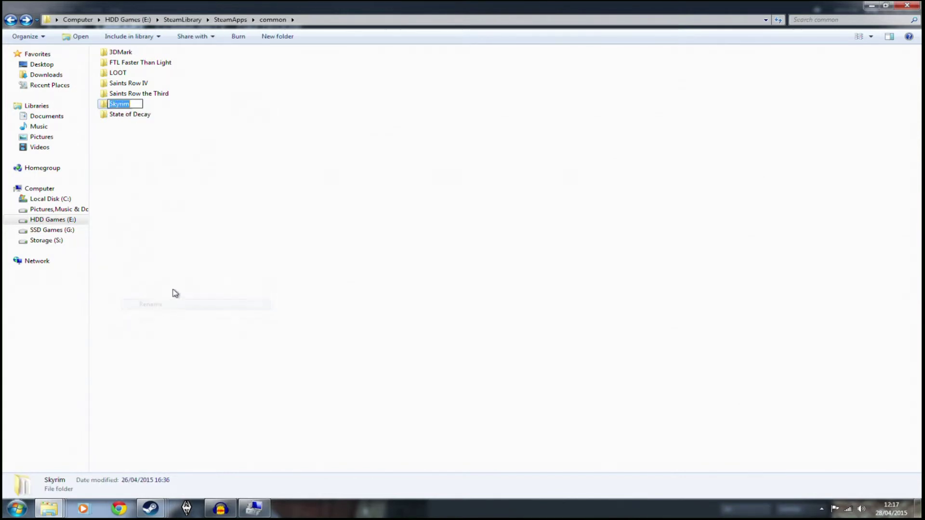
key(End)
text((modded)
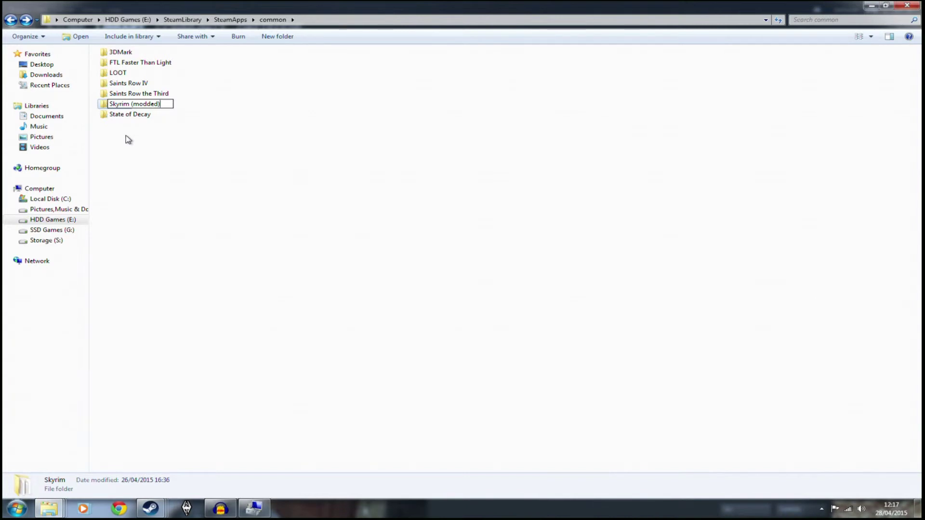
key(Return)
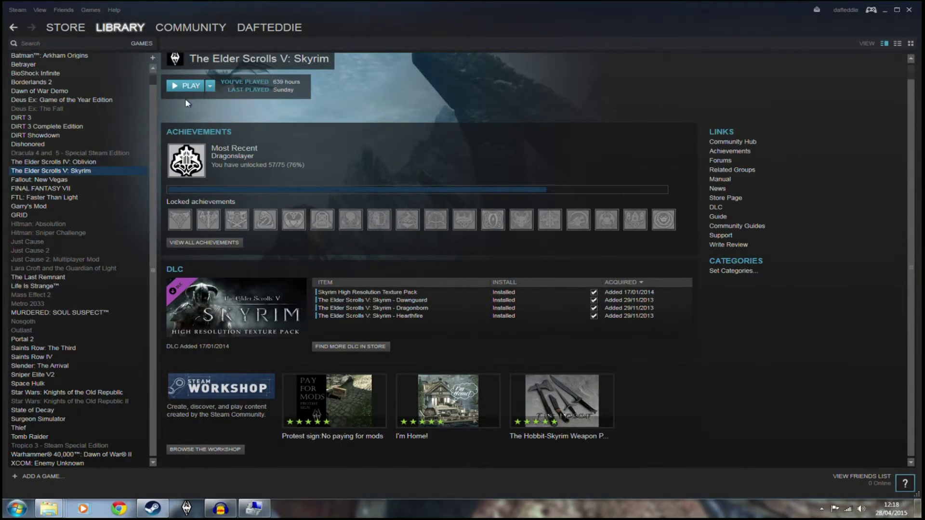
Delete The Elder Scrolls V: Skyrim's local game content in Steam and check the contents of the Skyrim (modded) folder on the E drive
right_click(93, 173)
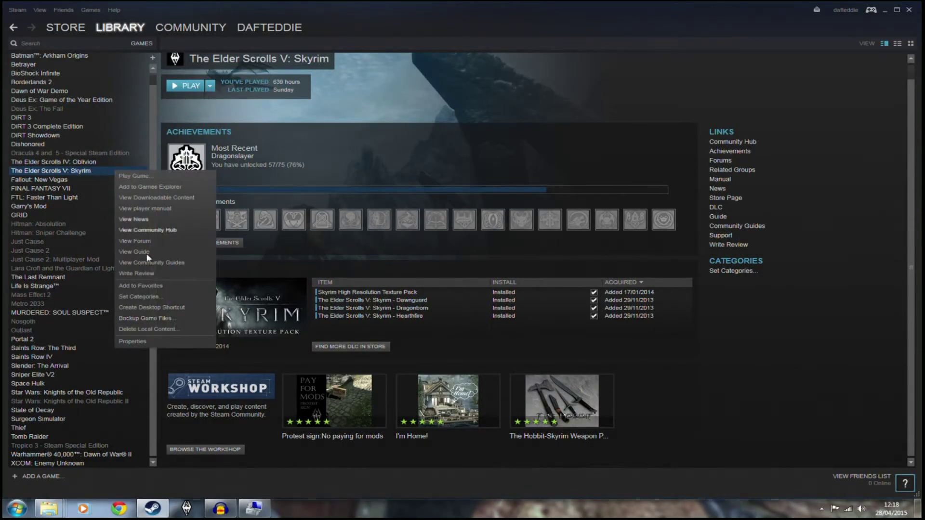
click(143, 340)
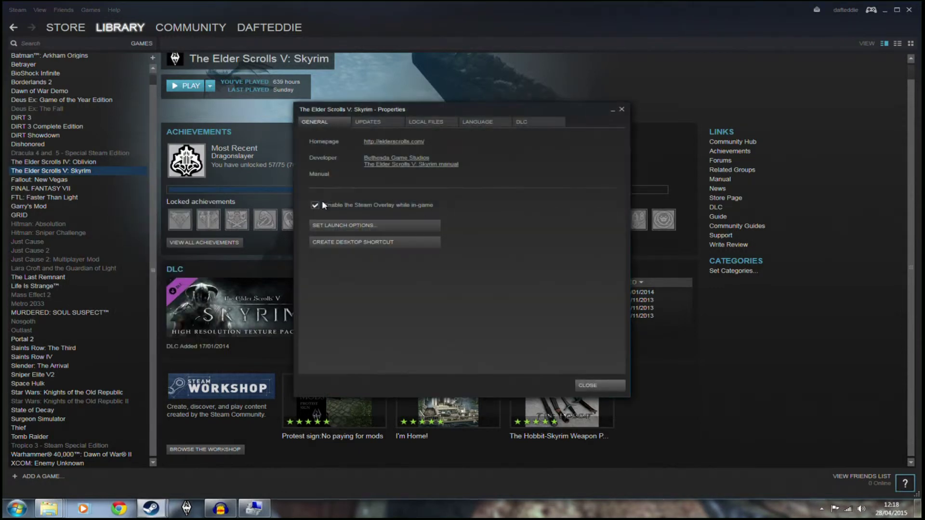
click(421, 122)
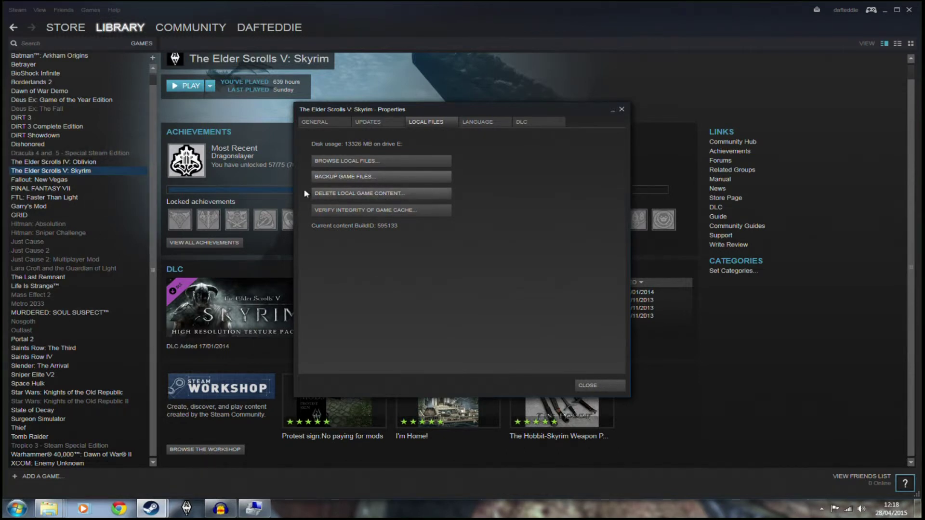
click(337, 193)
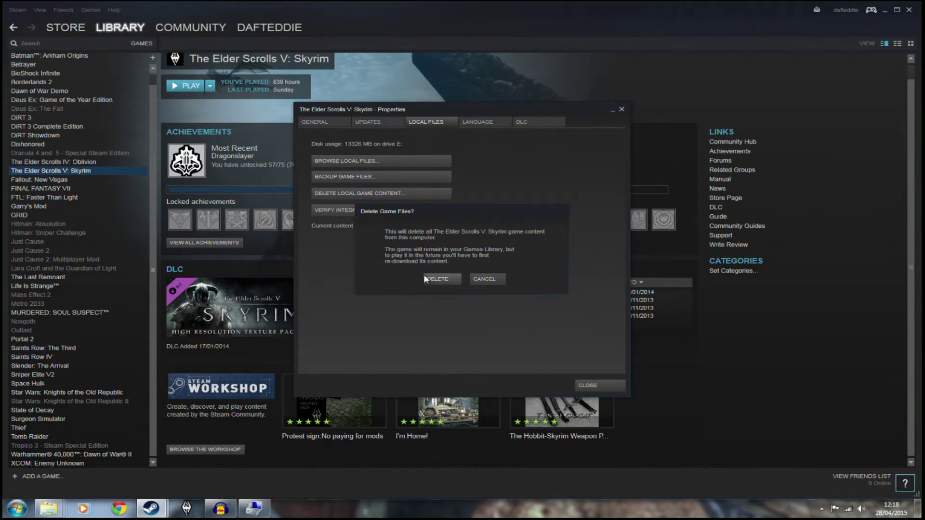
click(445, 283)
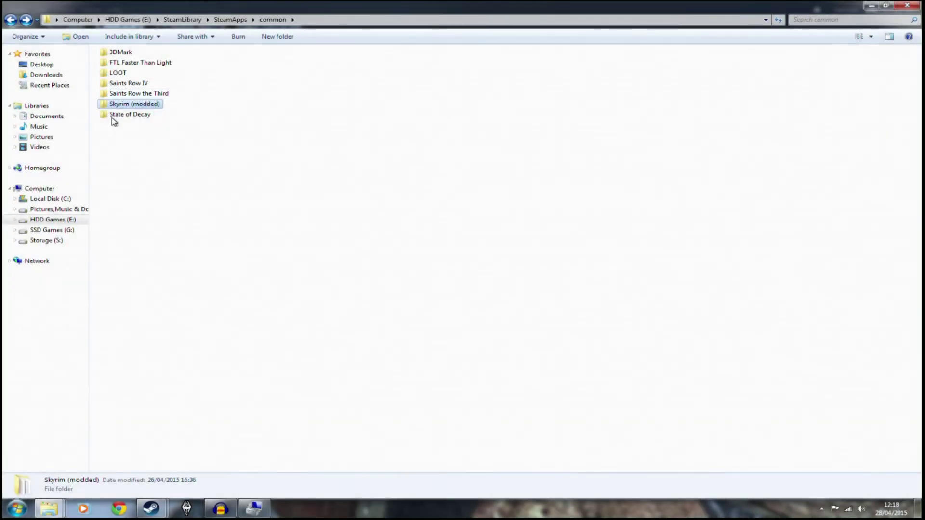
double_click(114, 106)
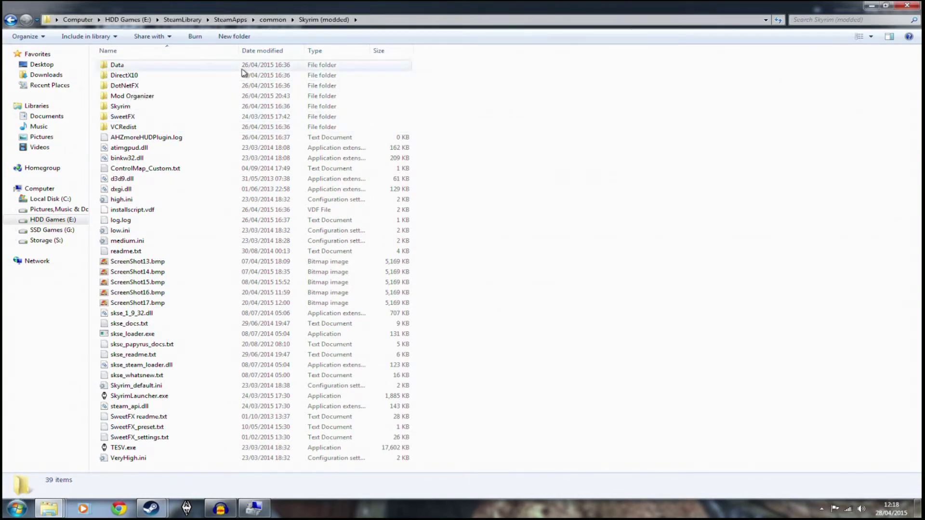
click(10, 21)
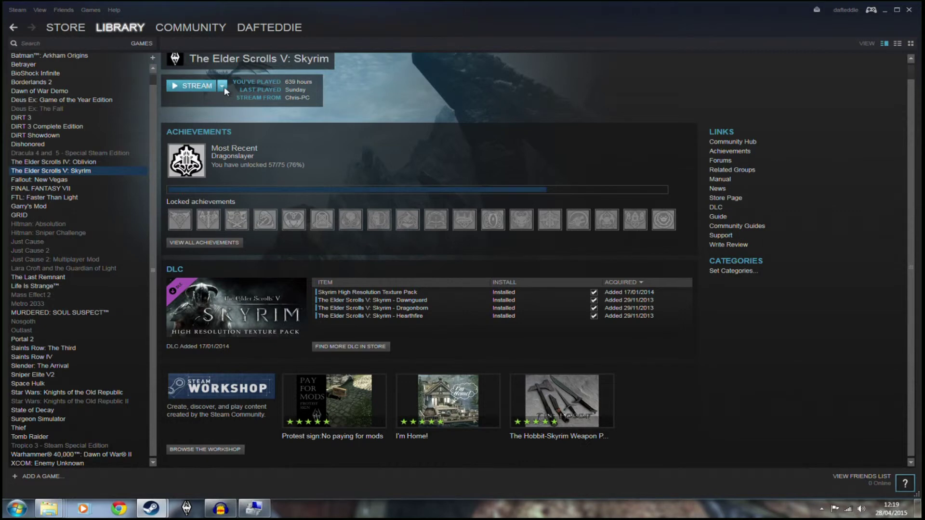
Switch Skyrim from streaming to installing in the Steam library and install it under G:\SteamLibrary
click(222, 87)
click(189, 97)
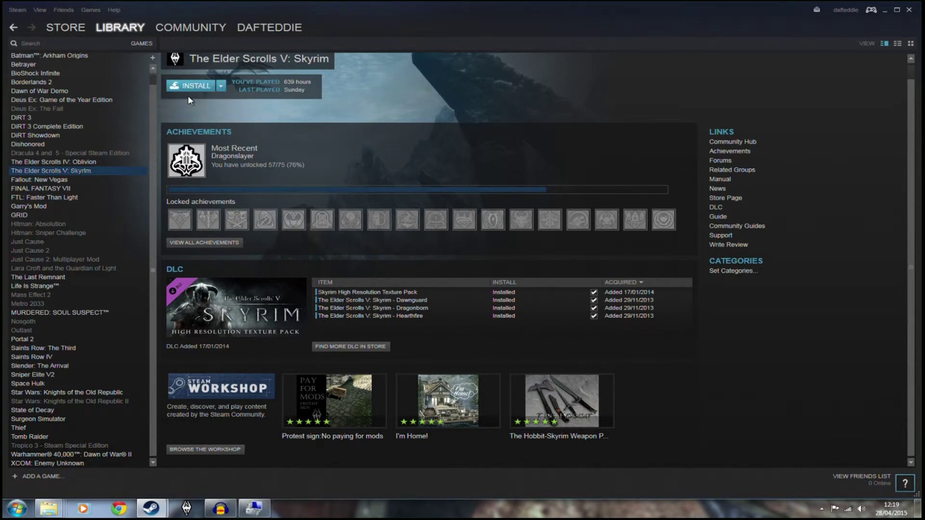
click(200, 88)
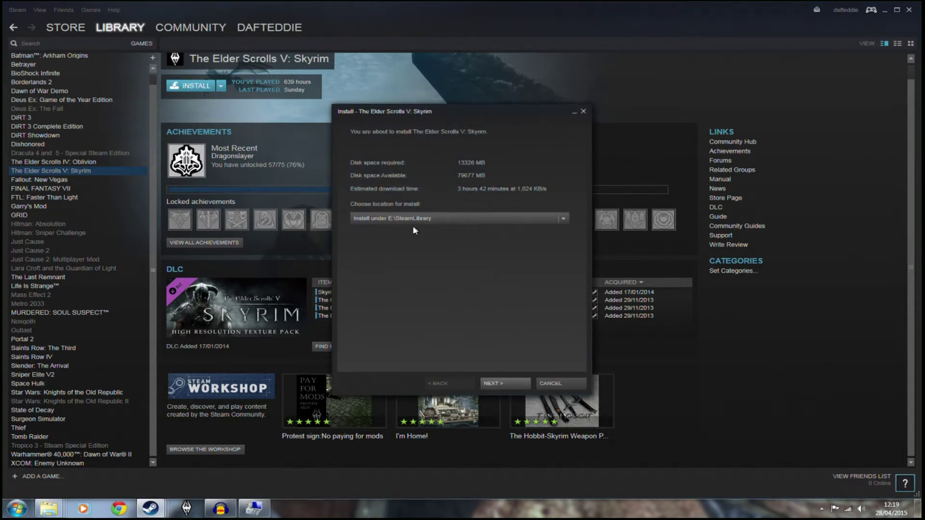
click(561, 218)
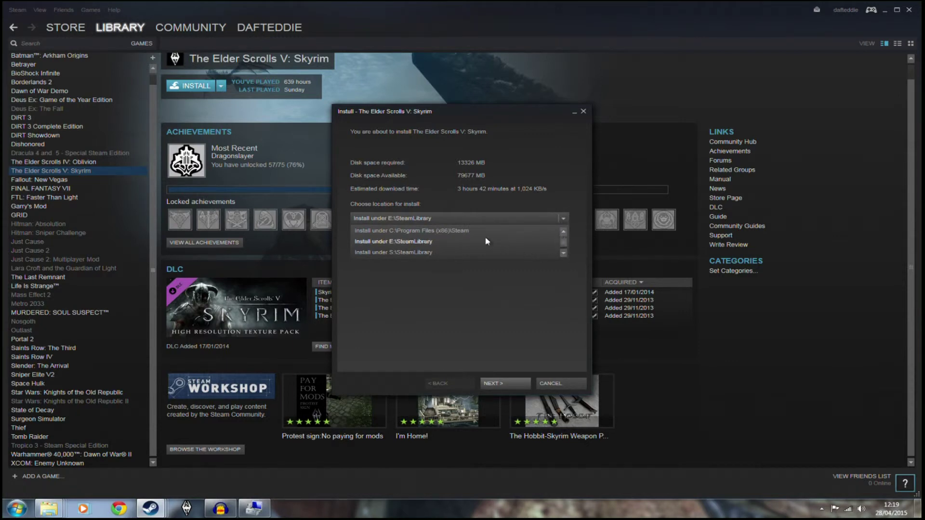
click(563, 253)
click(563, 253)
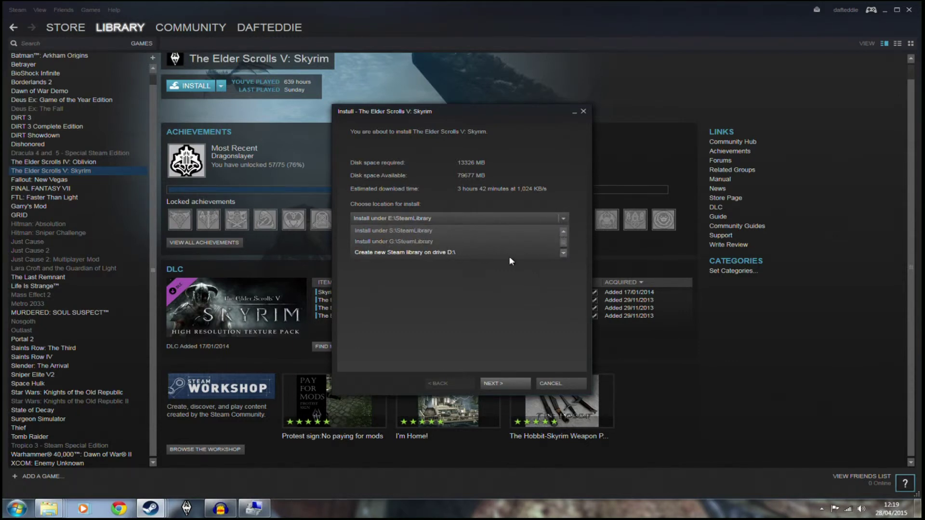
click(400, 240)
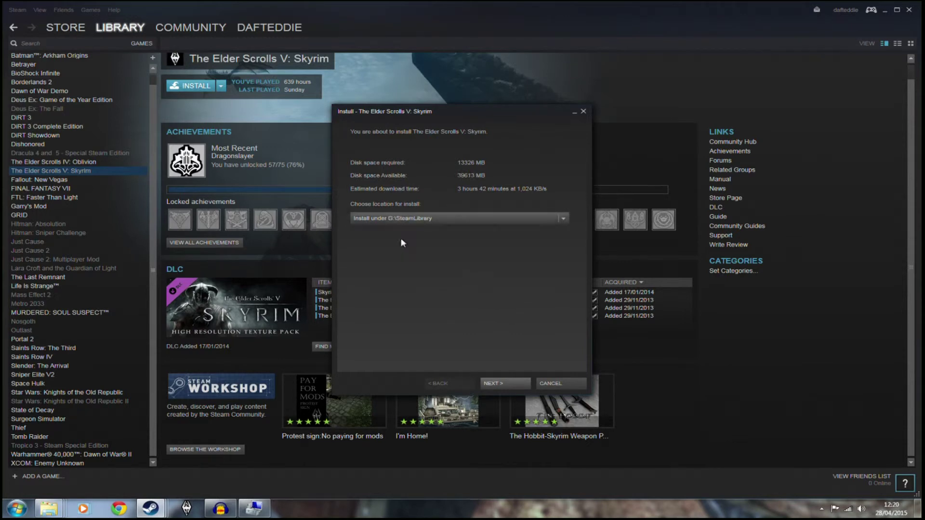
click(512, 383)
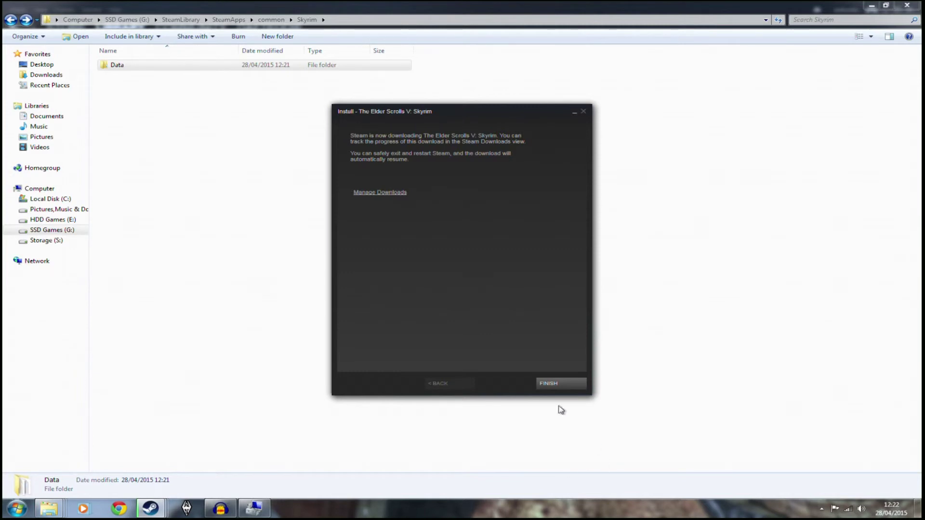
click(561, 385)
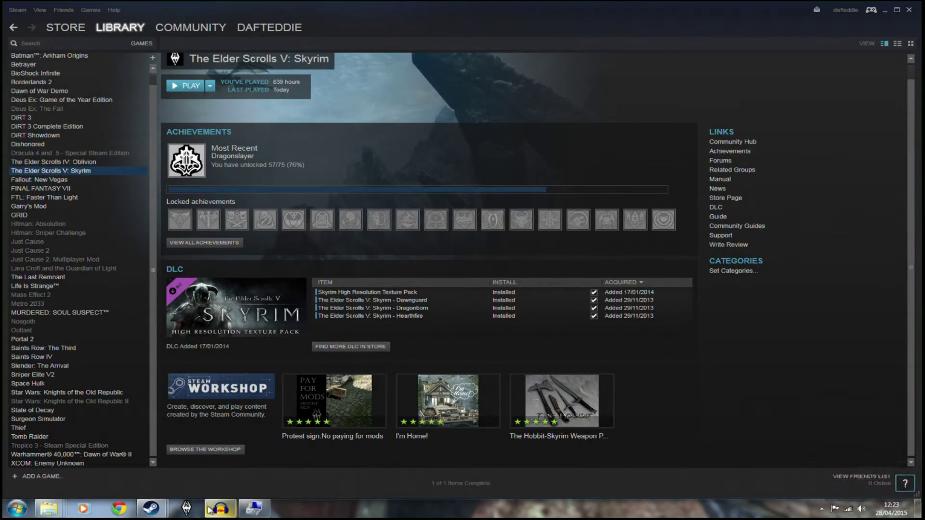
Check the combined size of everything except the Data folder in the Skyrim folder on SSD Games (G:)
mouse_move(48, 513)
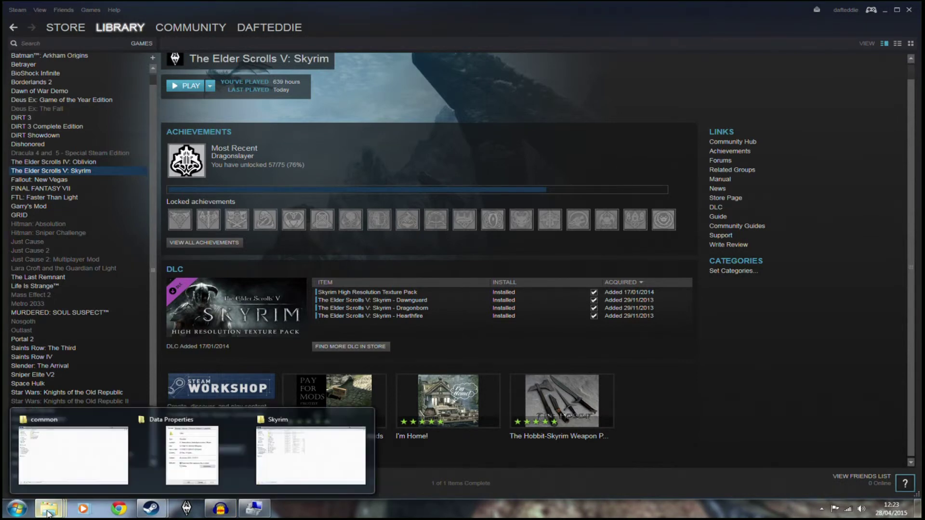
click(295, 471)
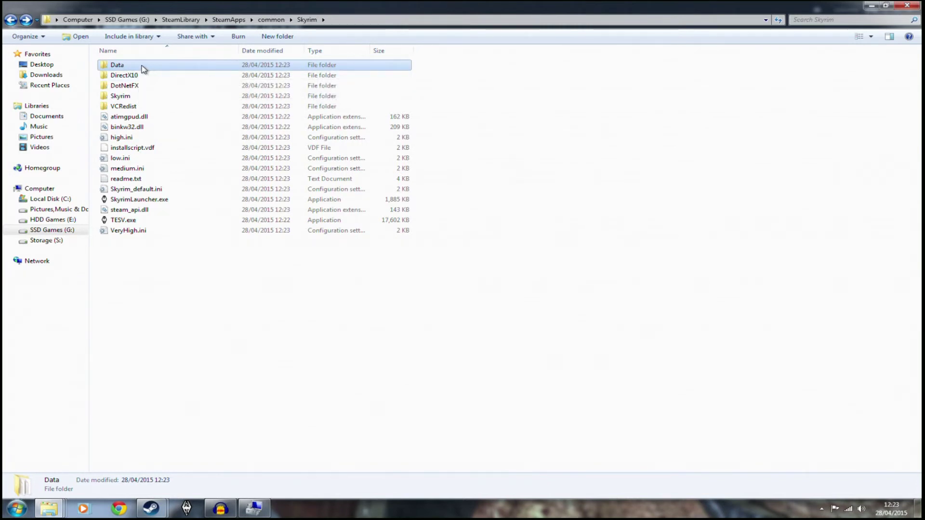
drag(144, 75, 154, 231)
right_click(155, 231)
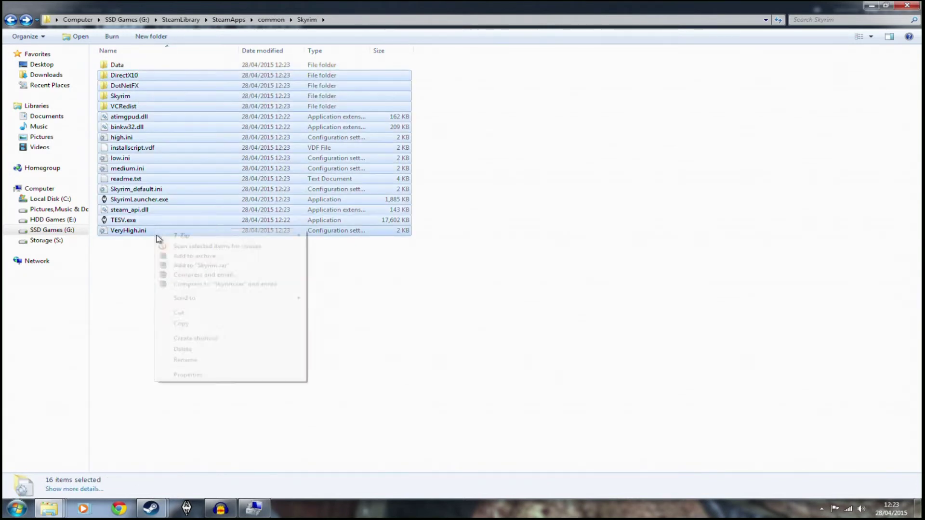
click(188, 375)
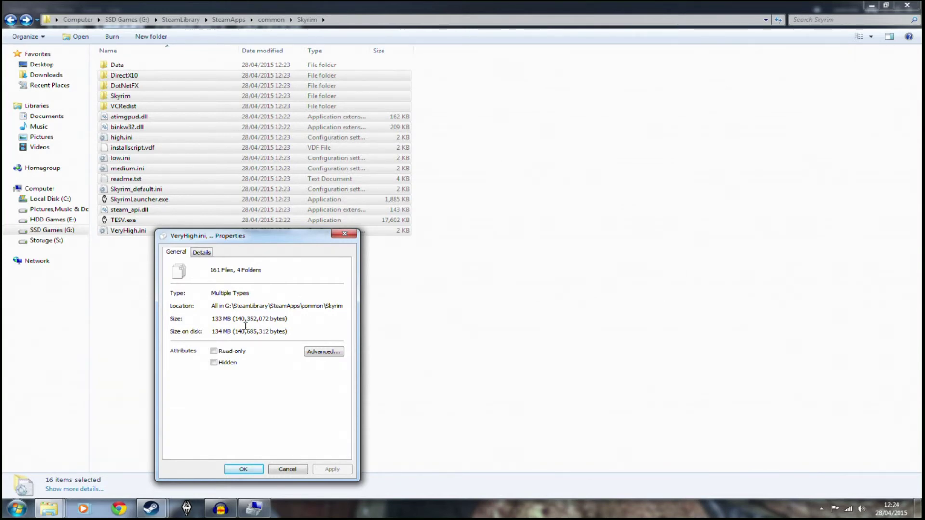
drag(267, 240, 416, 265)
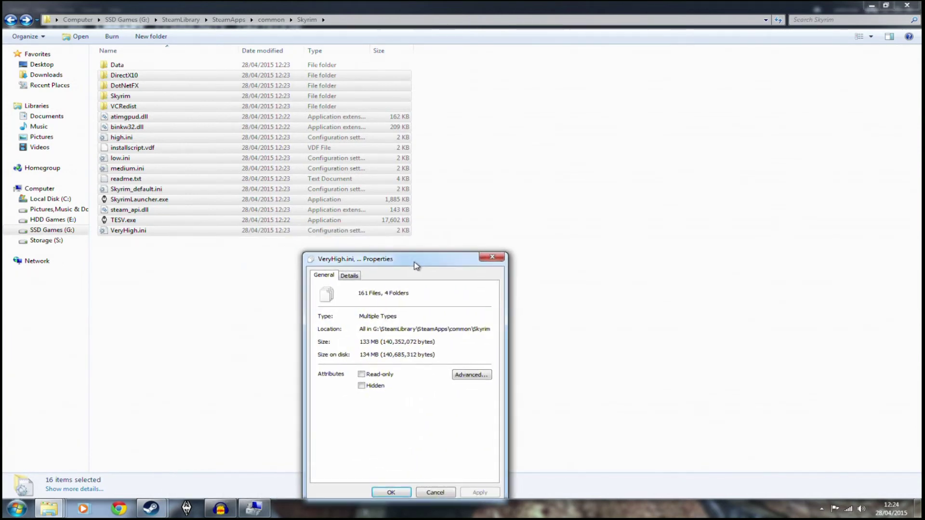
Rename the Skyrim folder in SteamApps\common on SSD Games (G:) to "Skyrim (unmodded)"
click(11, 20)
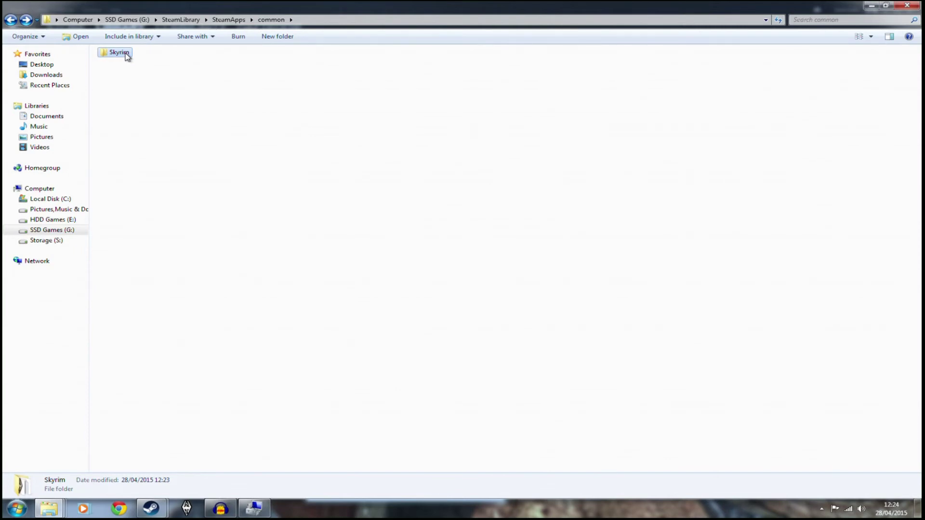
right_click(127, 54)
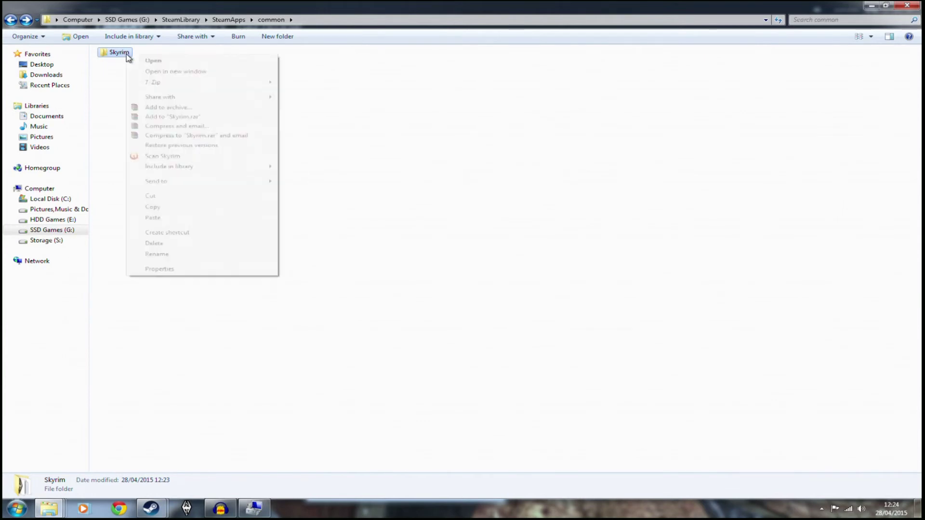
click(179, 254)
key(End)
text(()
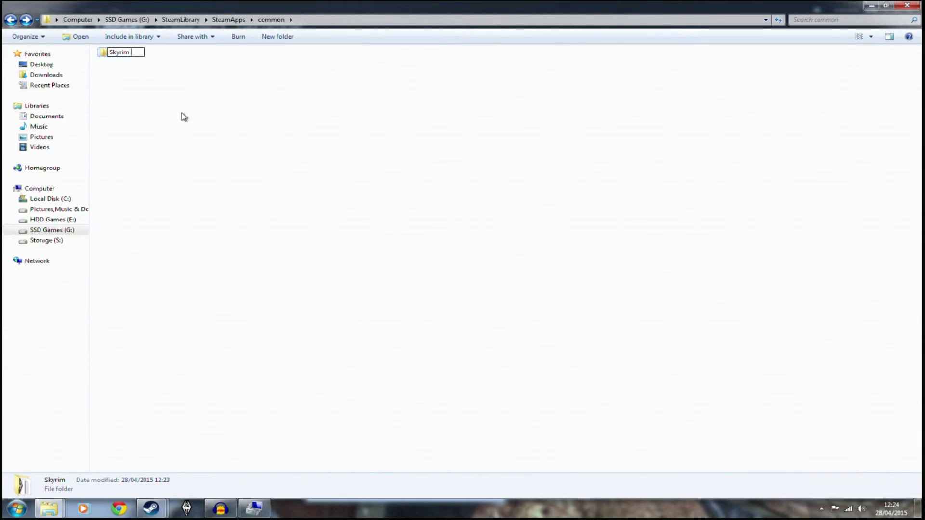
text(unmodded))
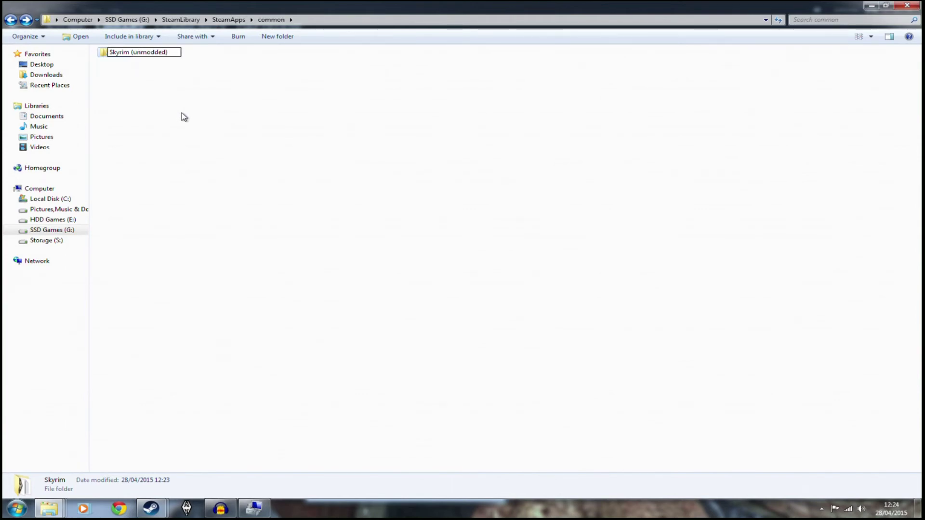
key(Return)
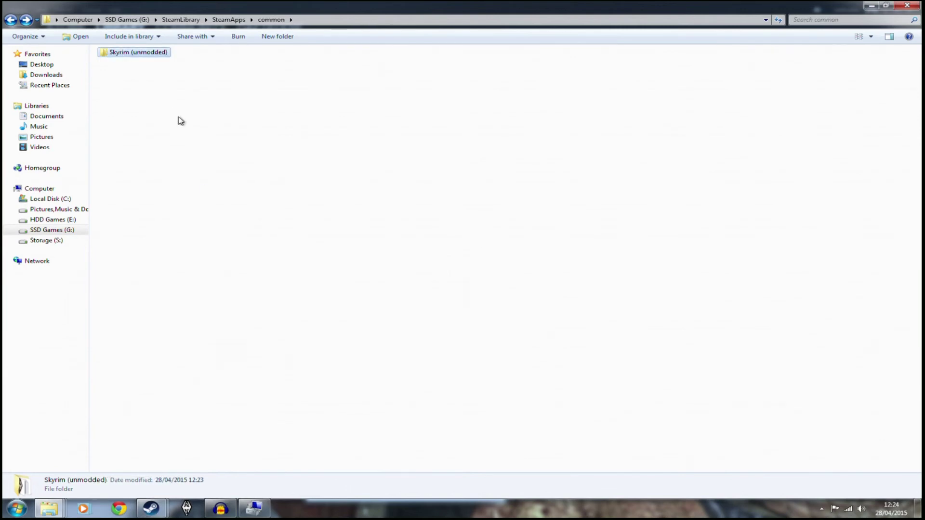
Delete the local content of the G drive's Skyrim installation in Steam and return to the common folder on SSD Games (G:)
mouse_move(150, 508)
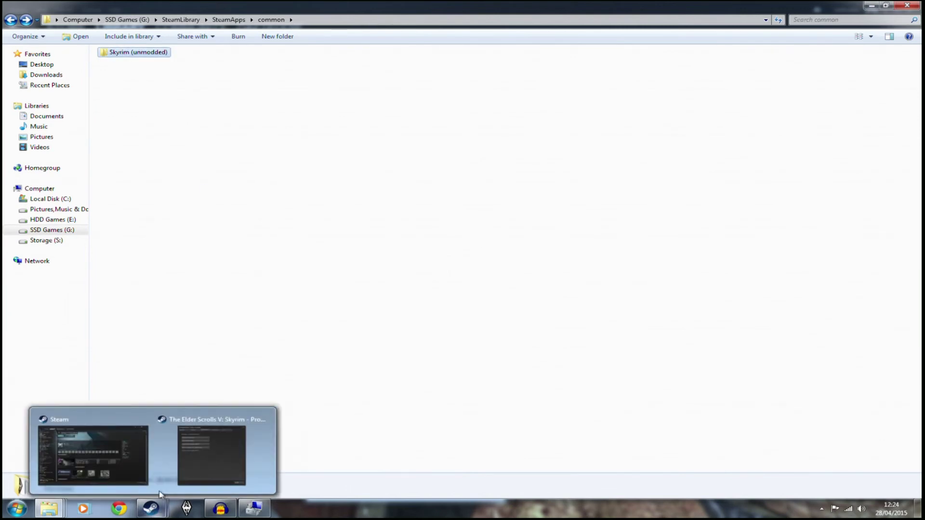
click(137, 474)
click(110, 168)
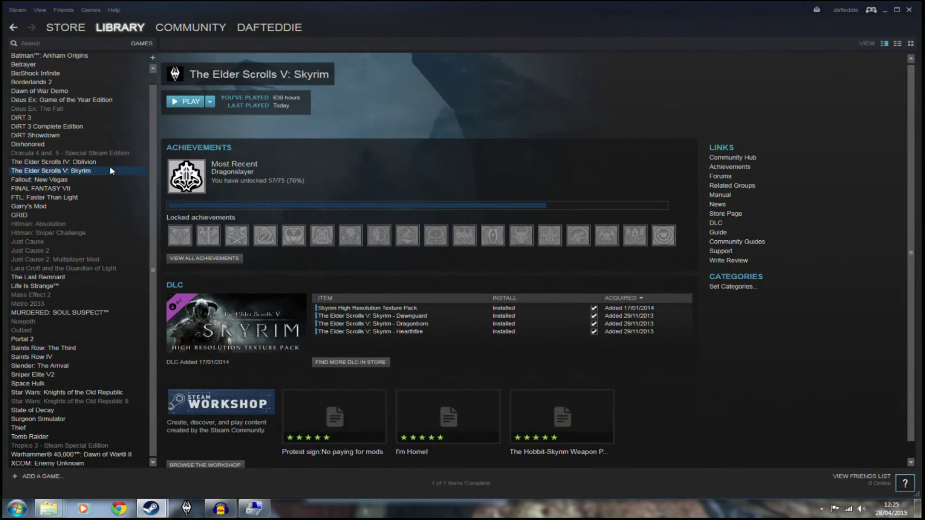
right_click(110, 171)
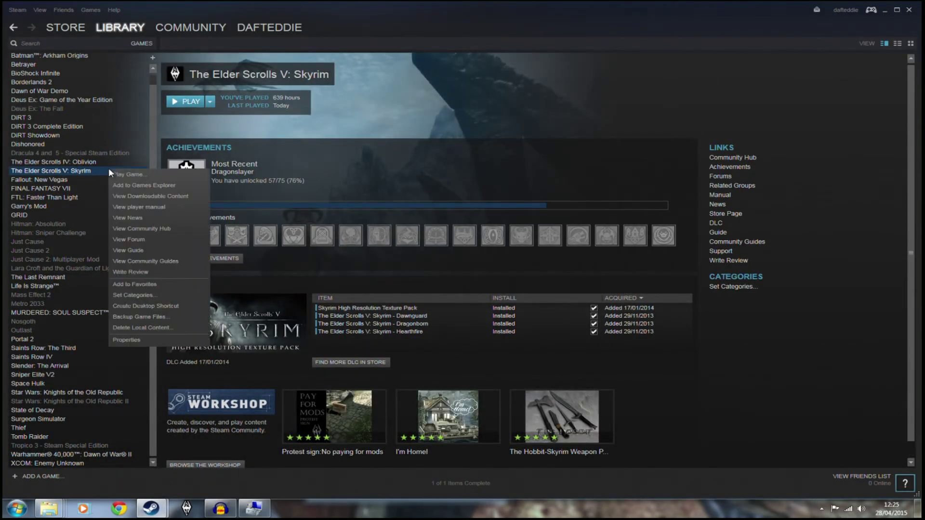
click(156, 327)
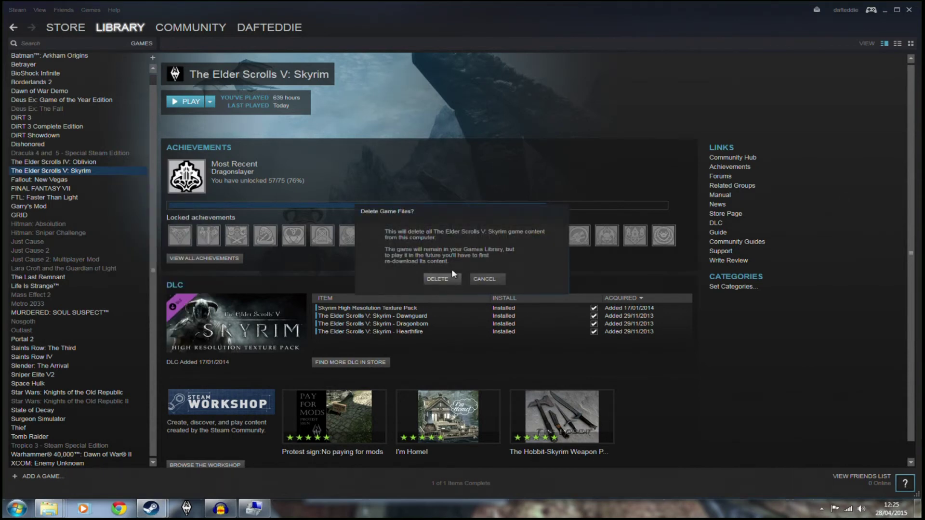
click(431, 278)
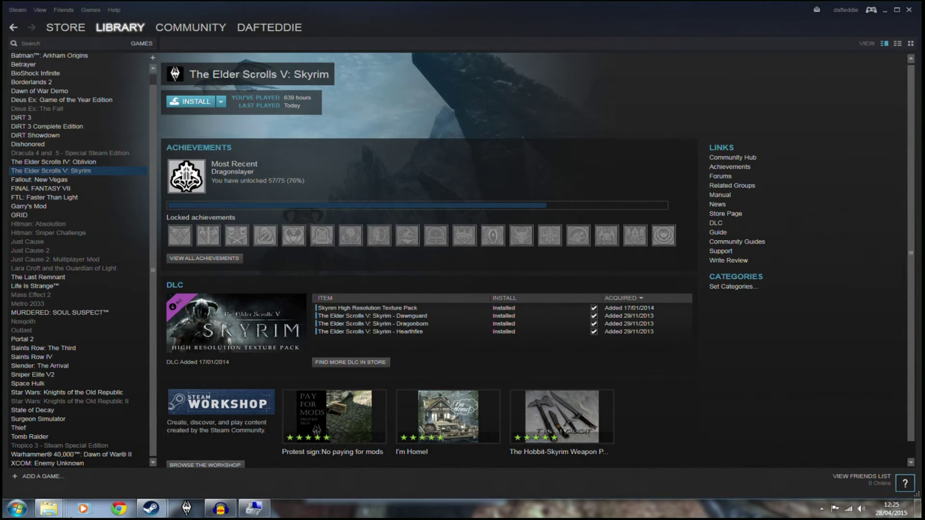
mouse_move(49, 509)
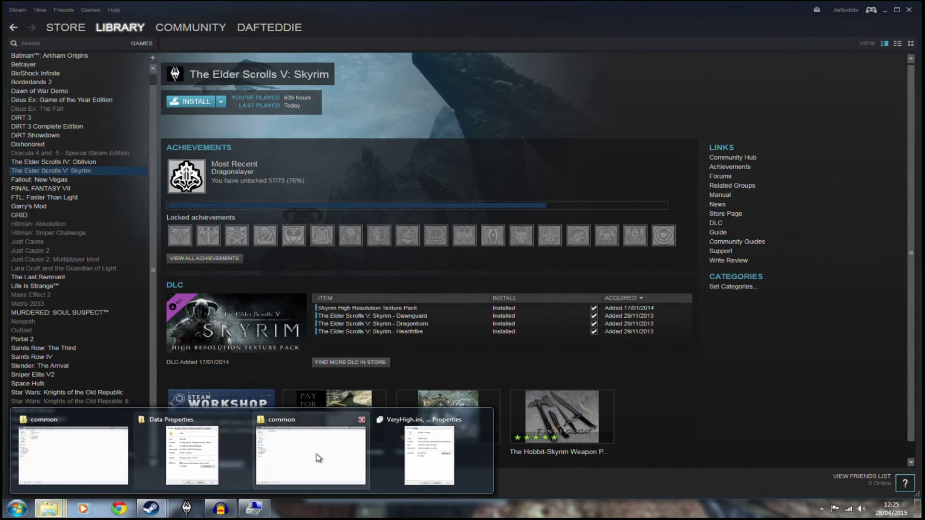
click(318, 457)
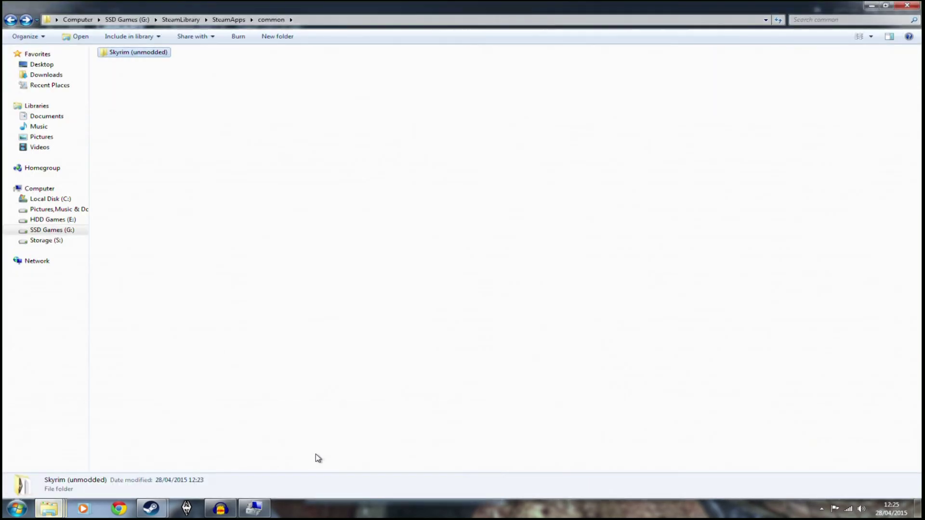
Examine the contents of the "Skyrim (unmodded)" folder on SSD Games (G:) and the "Skyrim (modded)" folder on HDD Games (E:)
double_click(119, 53)
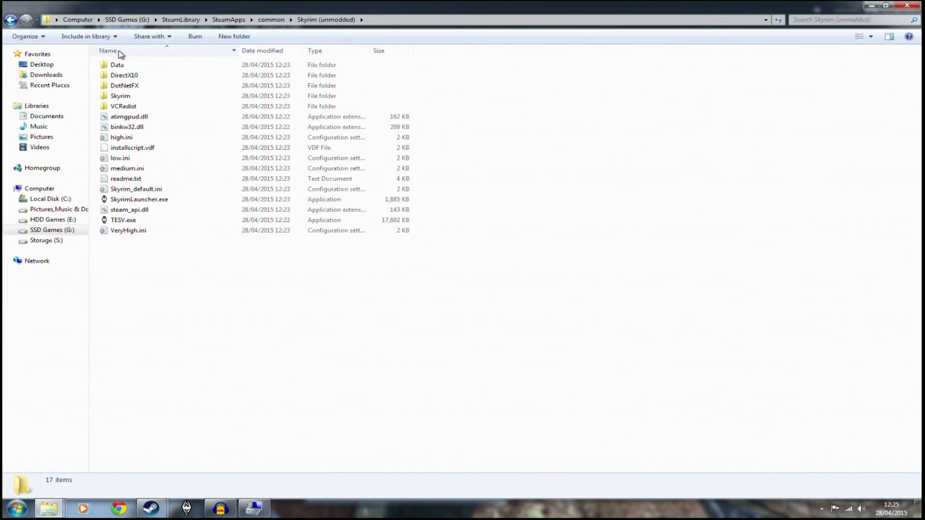
click(10, 19)
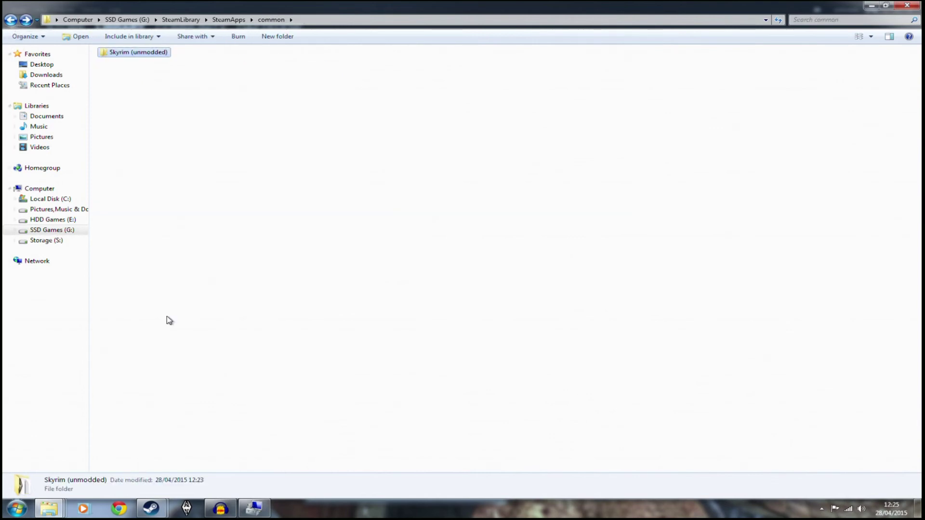
mouse_move(49, 508)
click(81, 470)
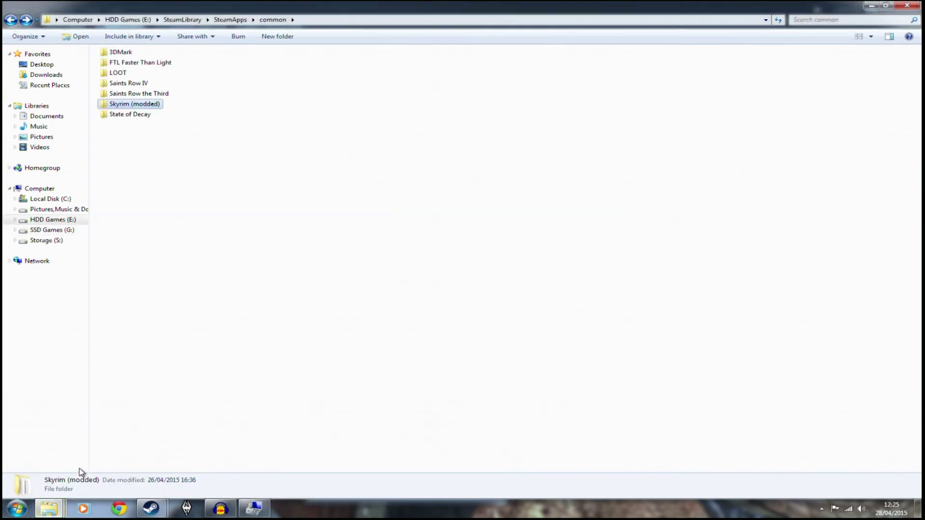
double_click(147, 107)
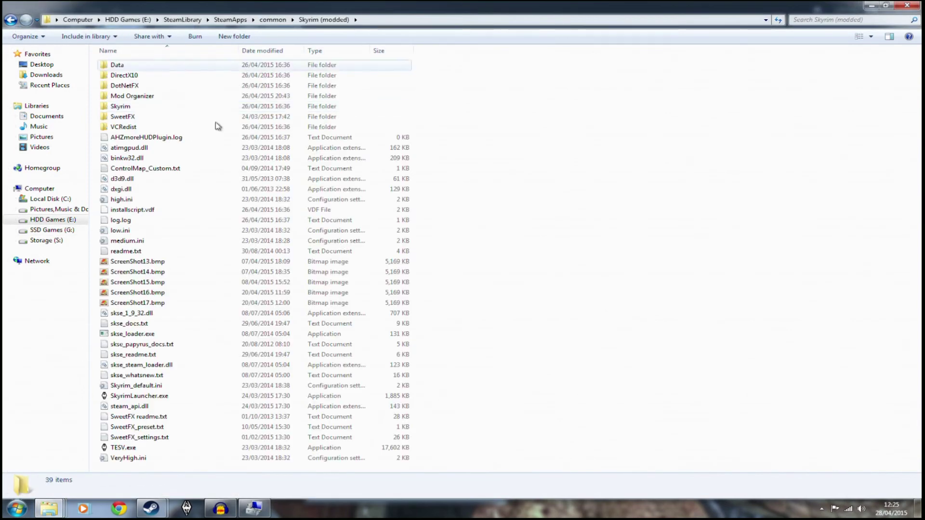
click(11, 19)
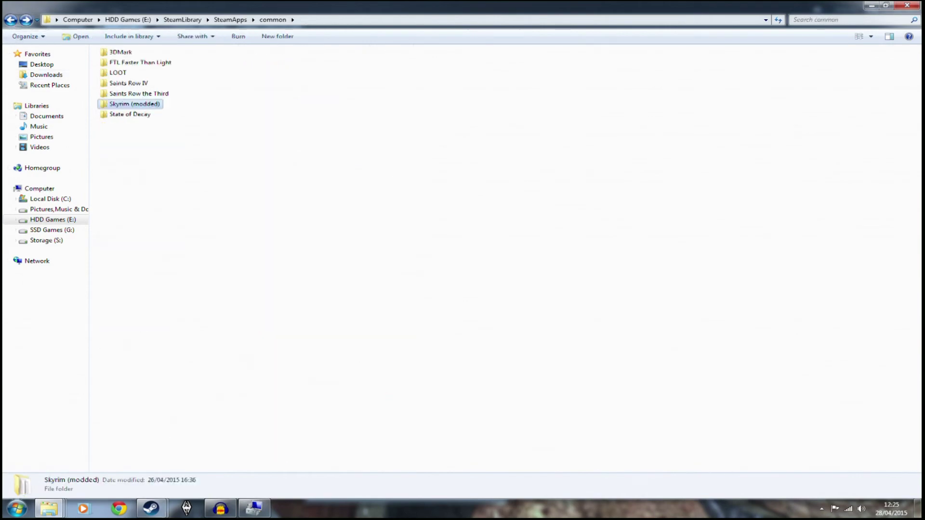
click(151, 508)
click(195, 101)
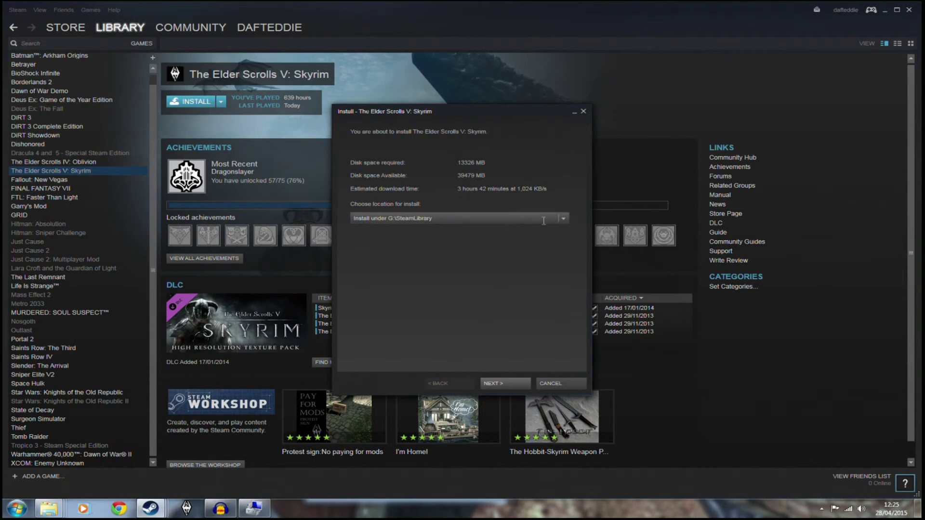
click(562, 218)
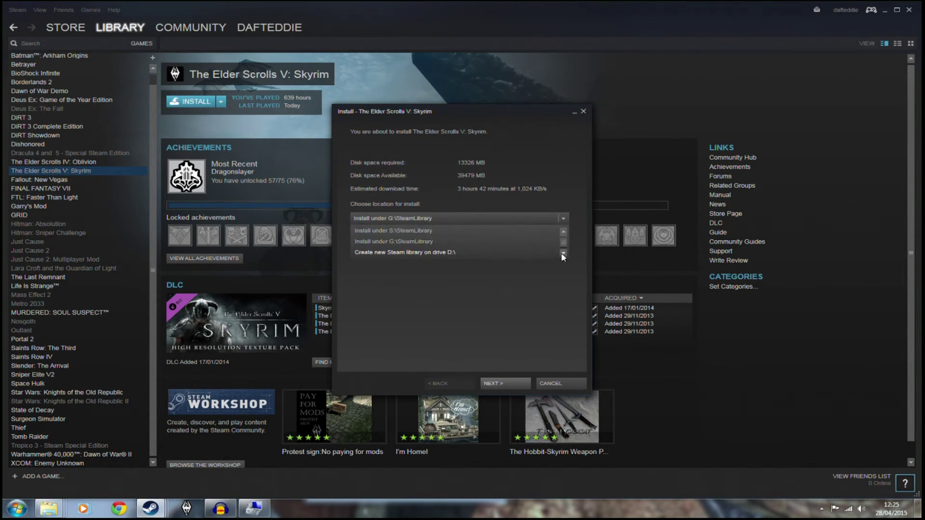
scroll(443, 238, up, 2)
click(442, 241)
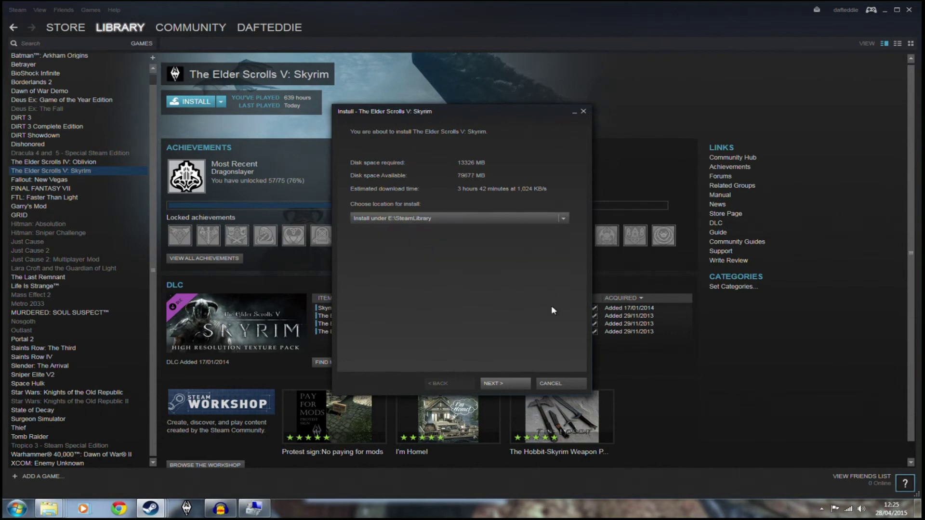
click(509, 385)
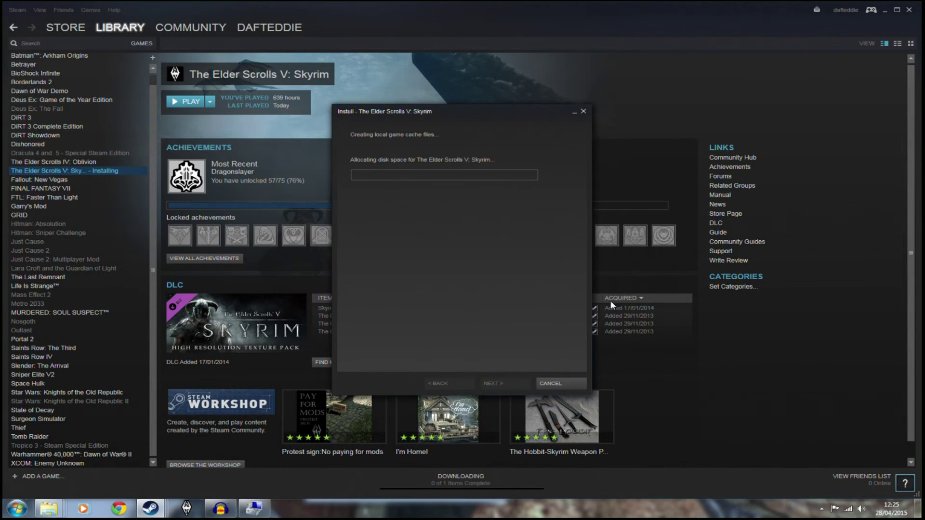
click(558, 383)
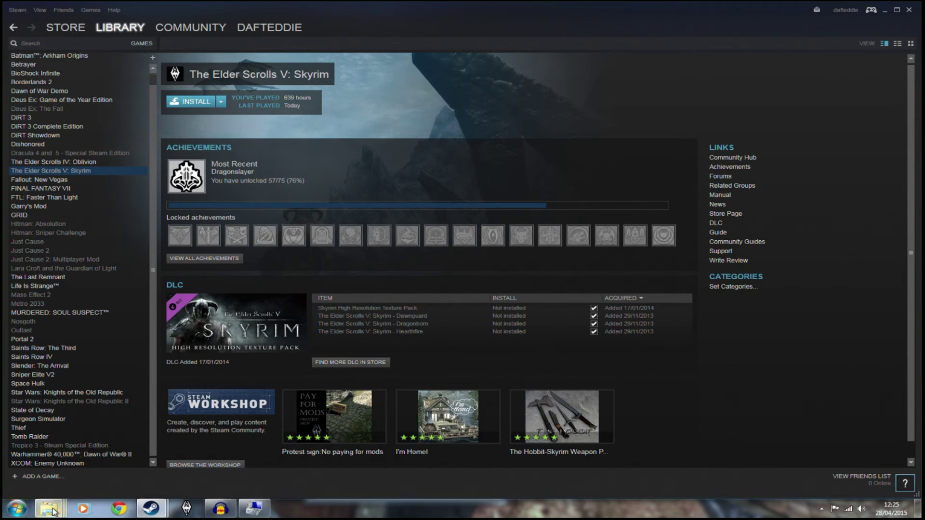
Rename the "Skyrim (modded)" folder in SteamApps\common on HDD Games (E:) to "Skyrim"
mouse_move(53, 511)
click(73, 463)
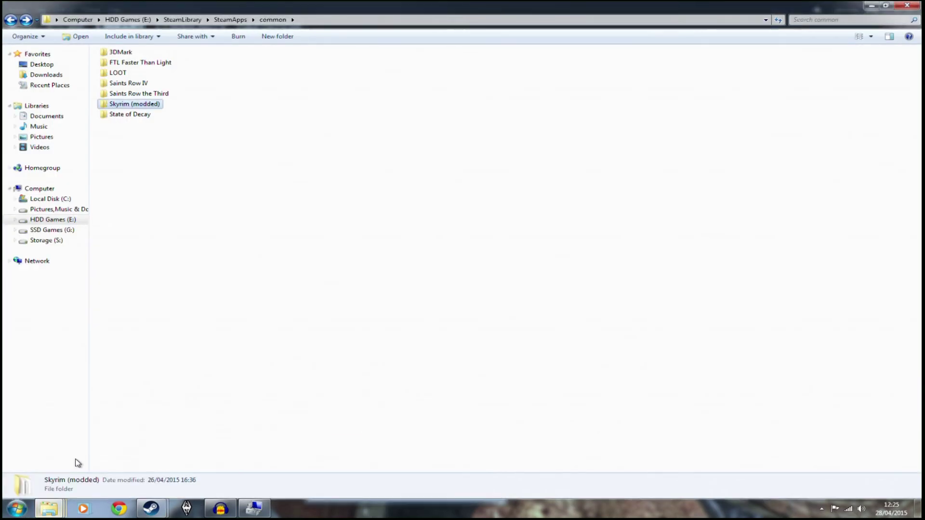
right_click(135, 106)
click(169, 303)
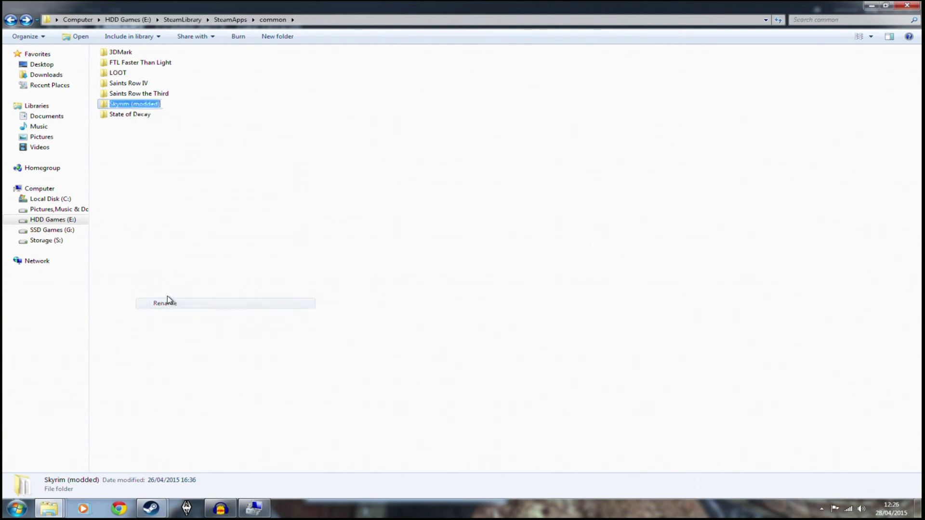
click(159, 104)
click(131, 104)
drag(130, 104, 165, 105)
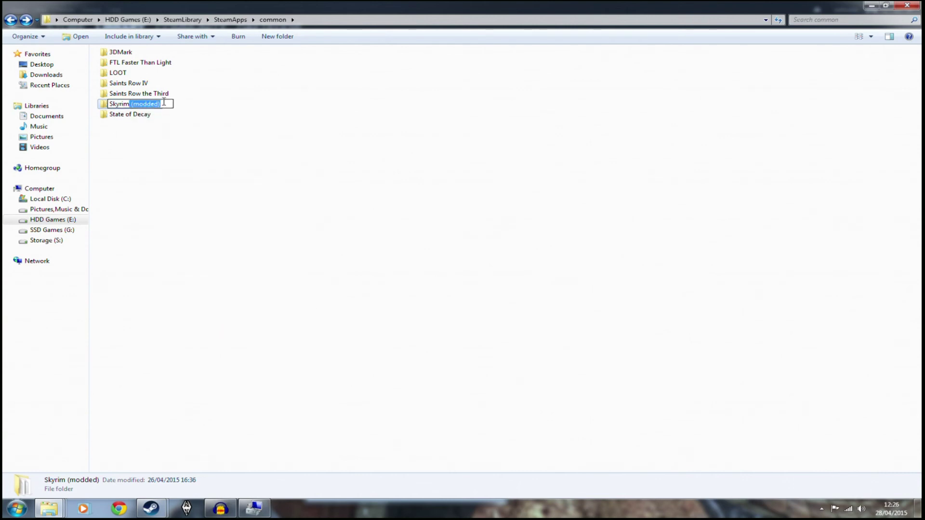
key(BackSpace)
key(Return)
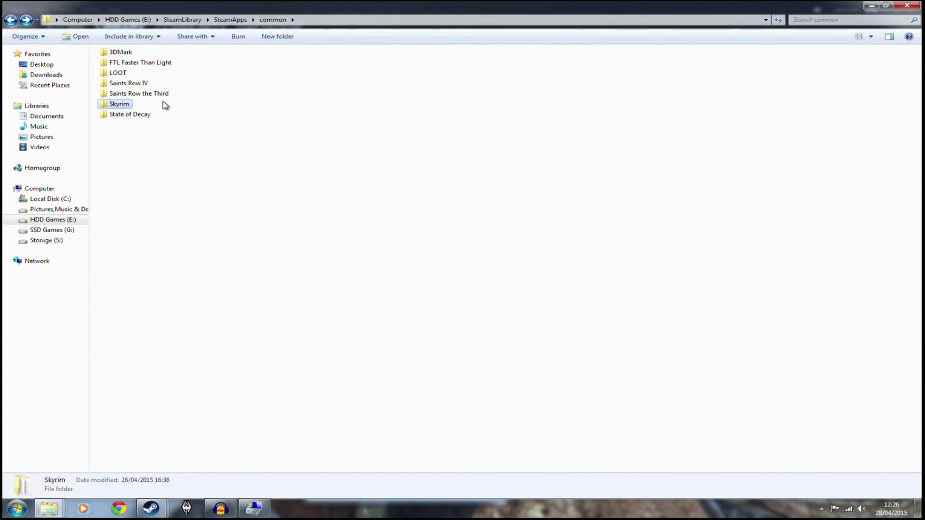
Switch to Steam and install The Elder Scrolls V: Skyrim under E:\SteamLibrary, finishing the installer
mouse_move(151, 509)
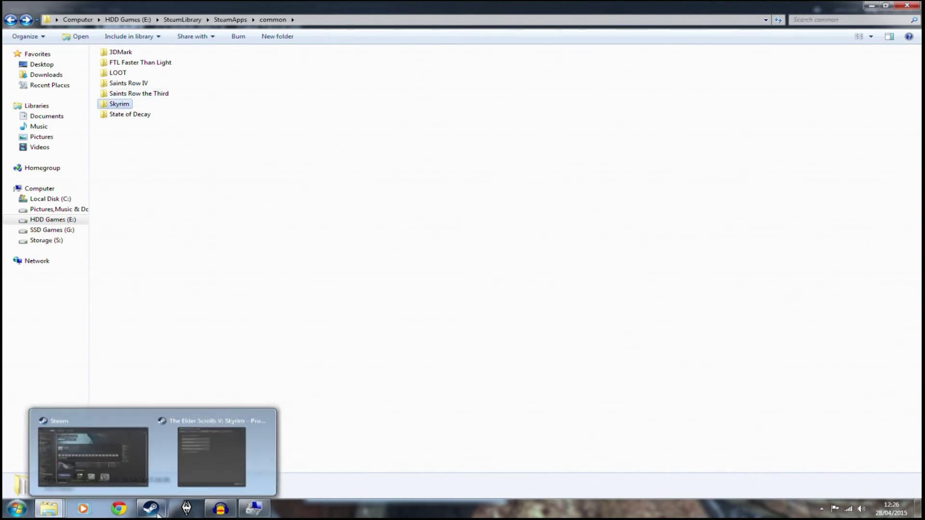
click(126, 454)
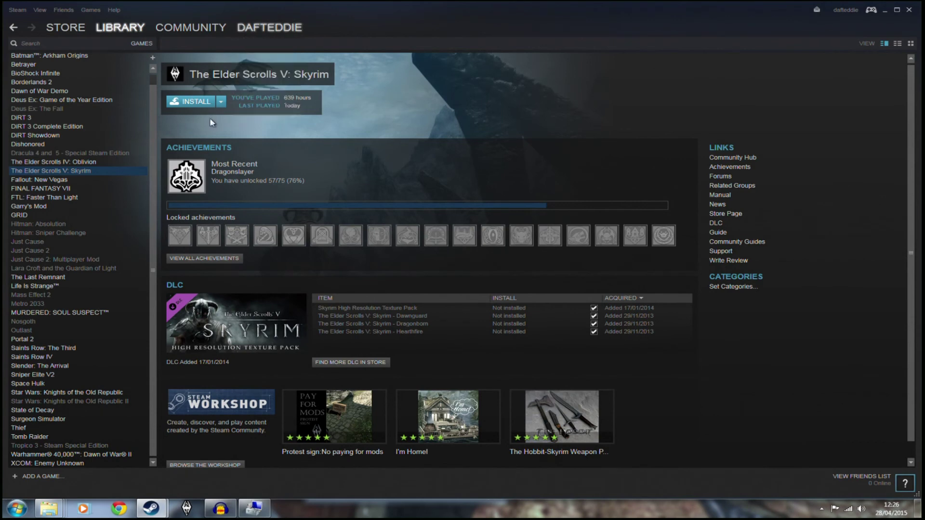
click(195, 102)
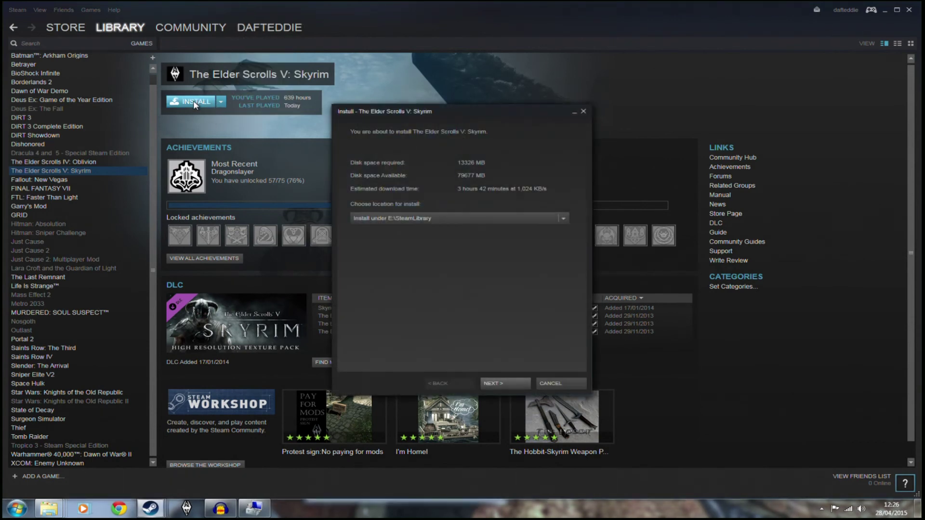
click(506, 383)
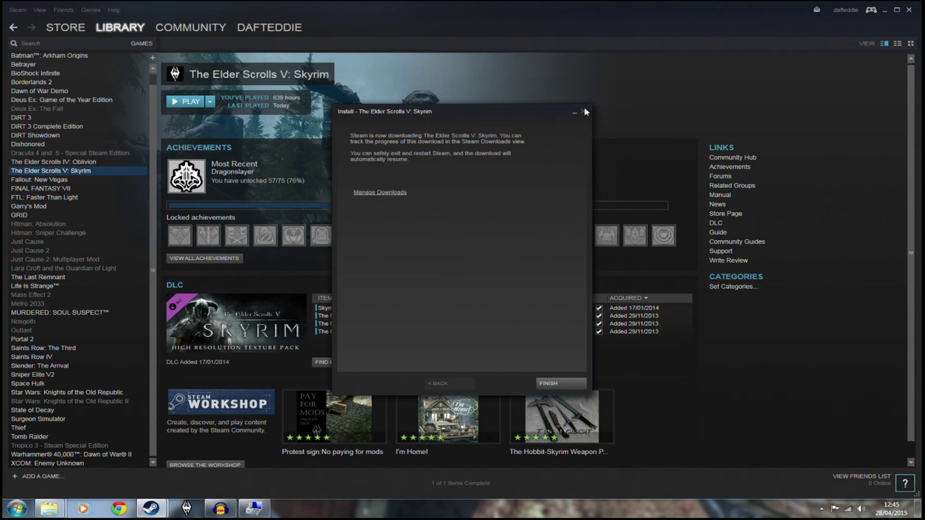
click(566, 382)
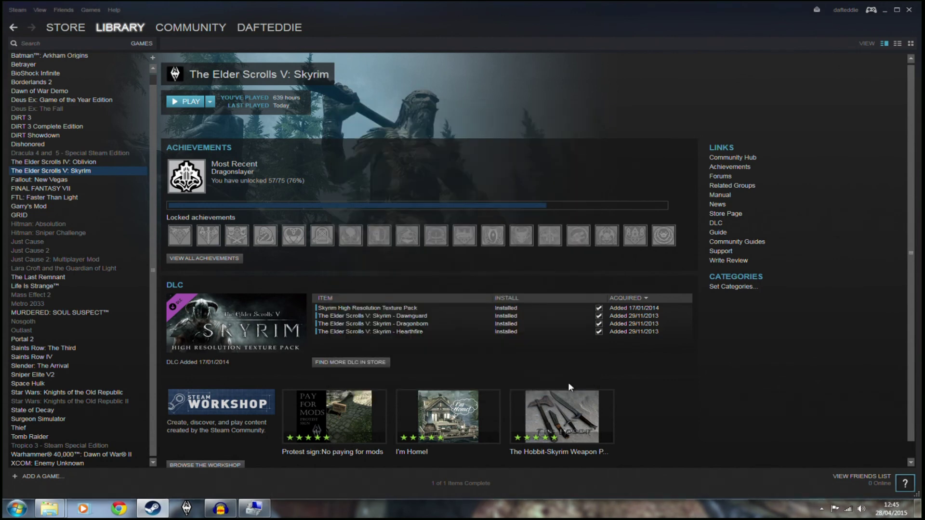